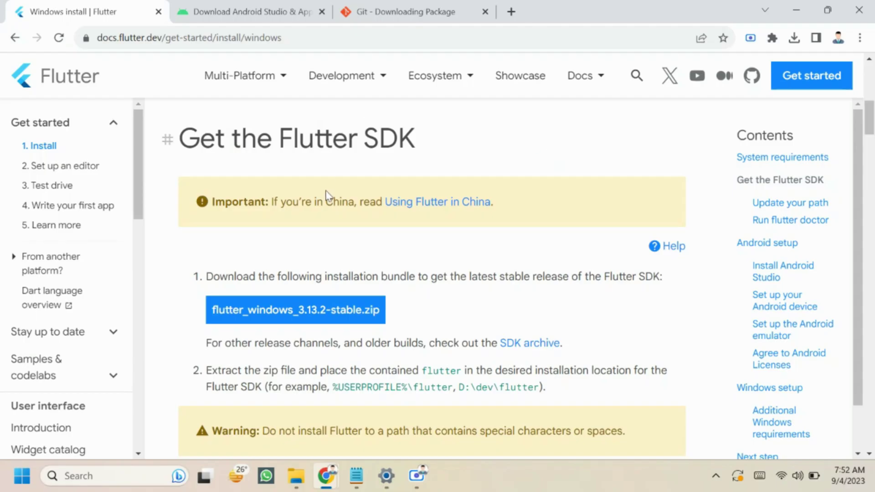
Switch to Notepad and review the planned Flutter installation steps, focusing on the Step 1 line about the zip file and path.
click(362, 482)
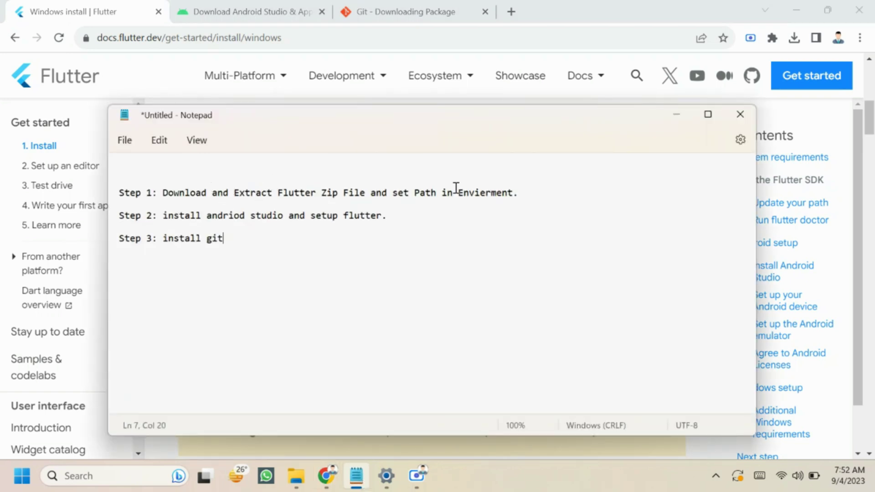
drag(522, 193, 163, 195)
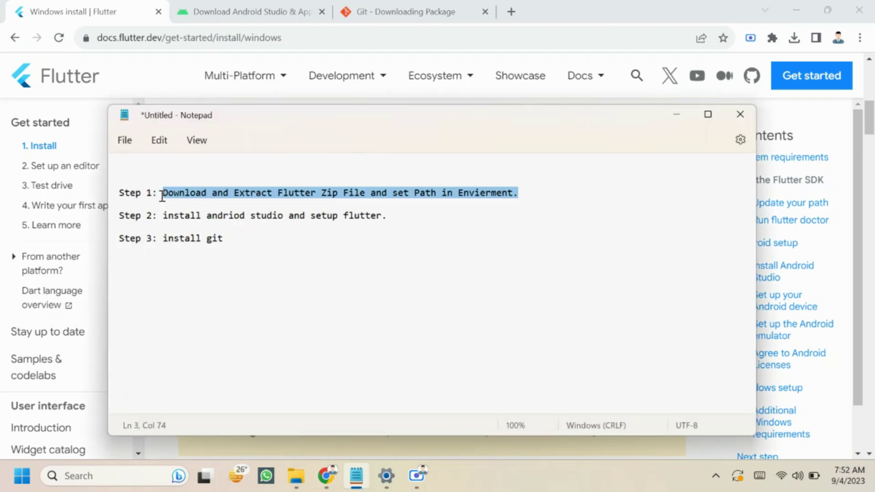
click(445, 203)
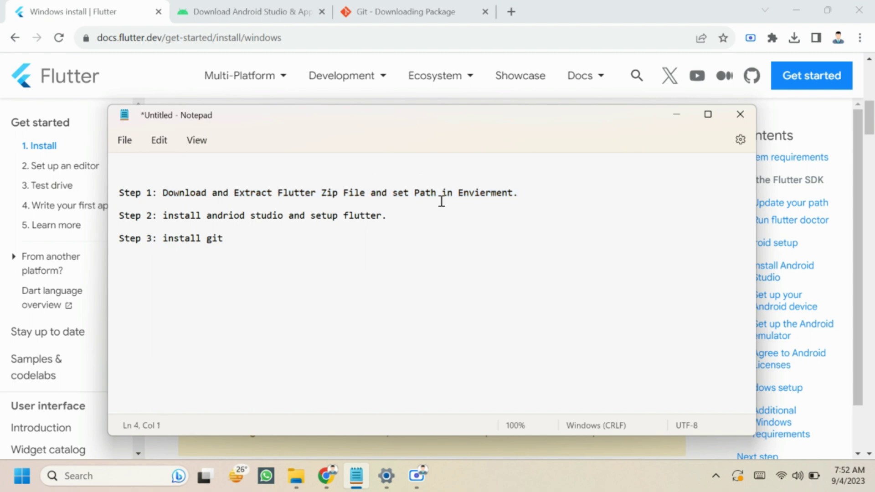
click(676, 113)
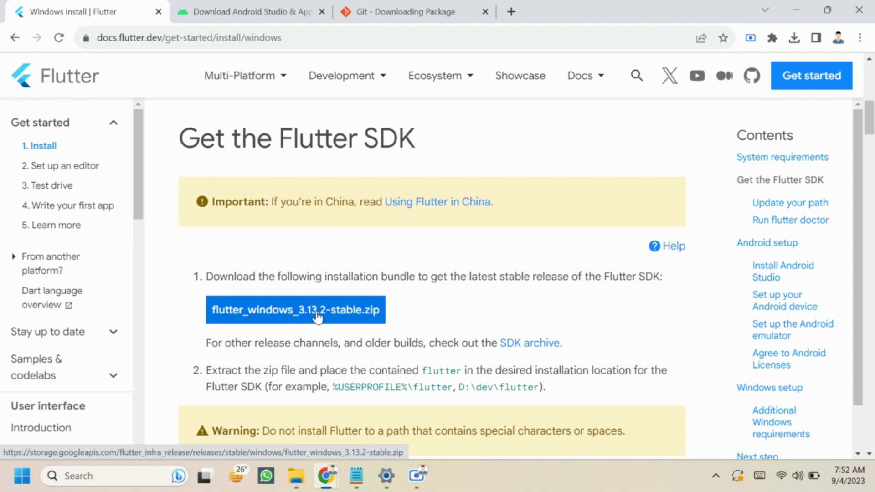
Start downloading the flutter_windows_3.13.2-stable.zip bundle from the Flutter install page, and pause the download.
click(318, 316)
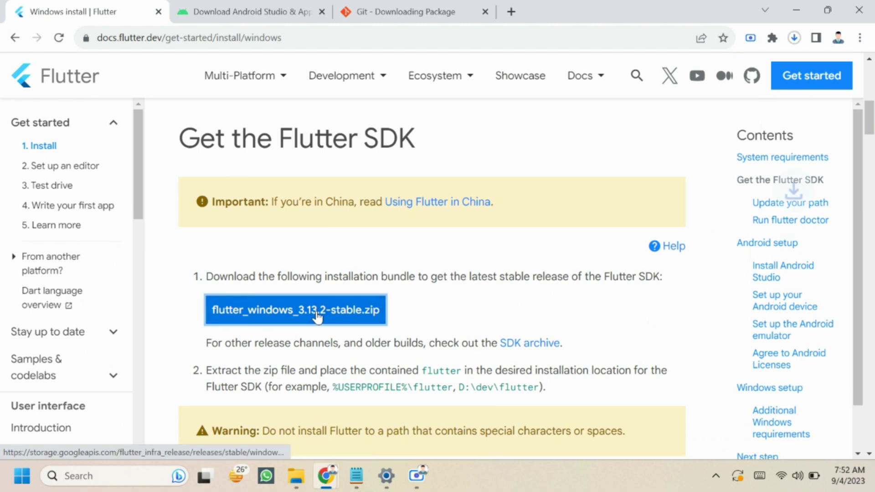
click(794, 37)
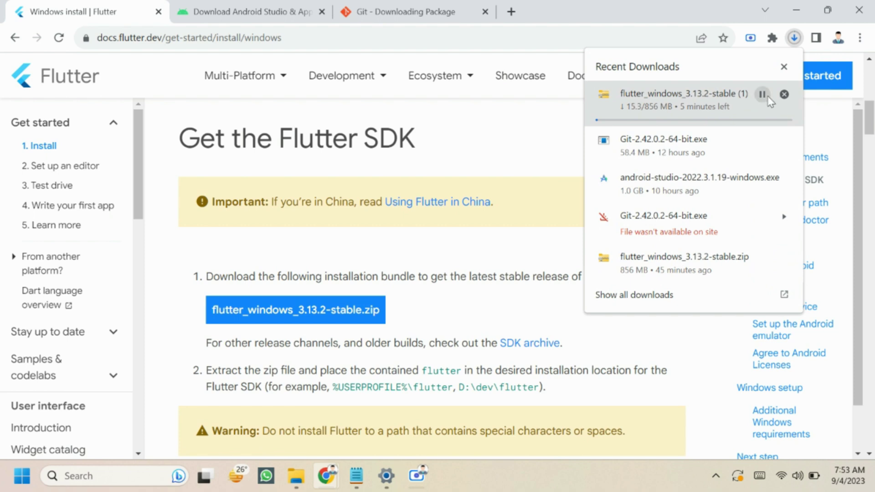
click(762, 94)
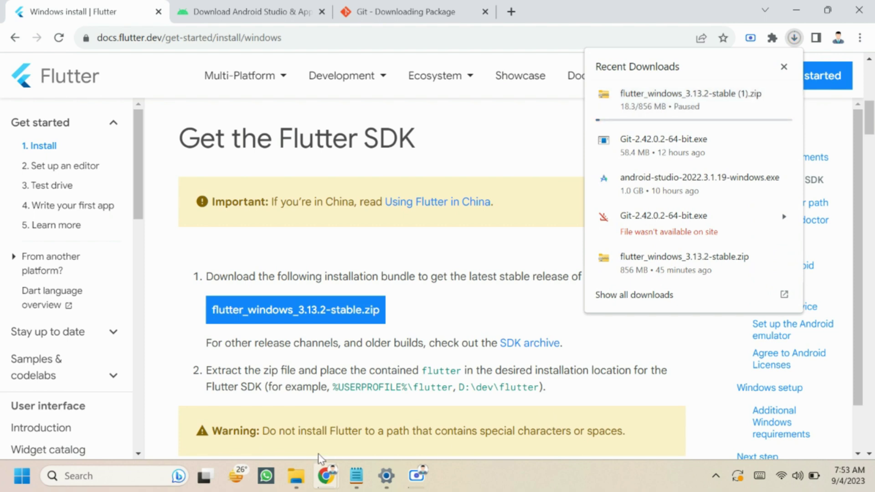
click(254, 254)
View the Android Studio download page and the 32-bit and 64-bit setup links on the Git for Windows page.
click(239, 11)
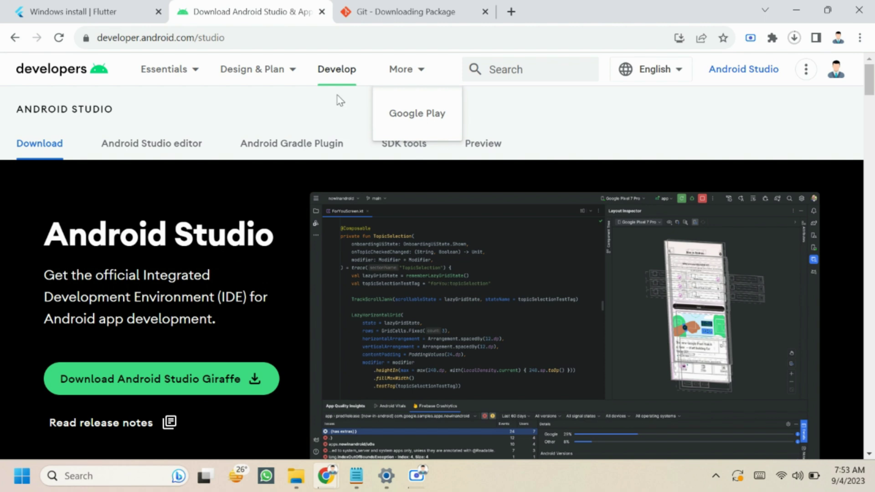
click(392, 10)
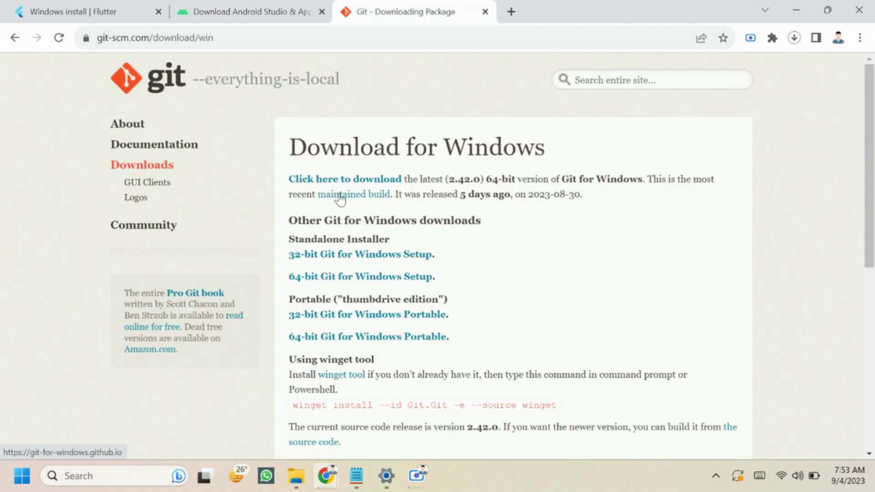
drag(455, 281, 279, 263)
click(482, 272)
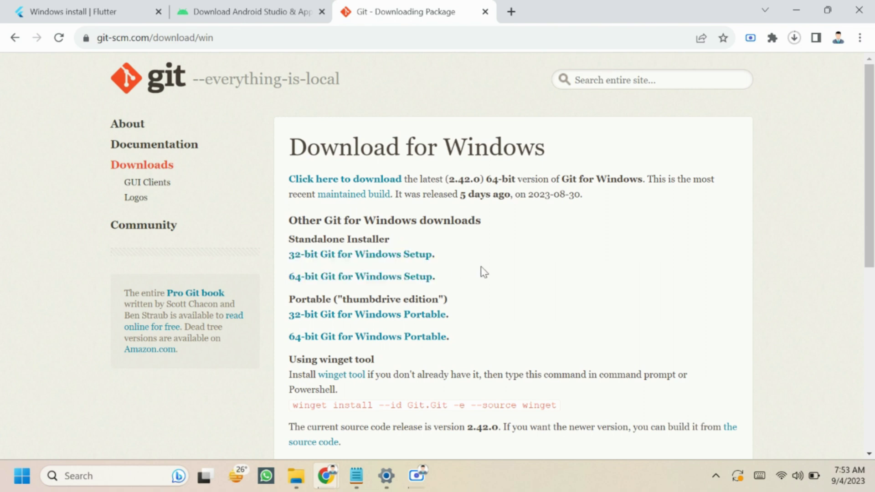
In File Explorer, extract the flutter_windows_3.13.2-stable archive on the Developer (E:) drive to E:\flutter_windows_3.13.2-stable.
click(306, 479)
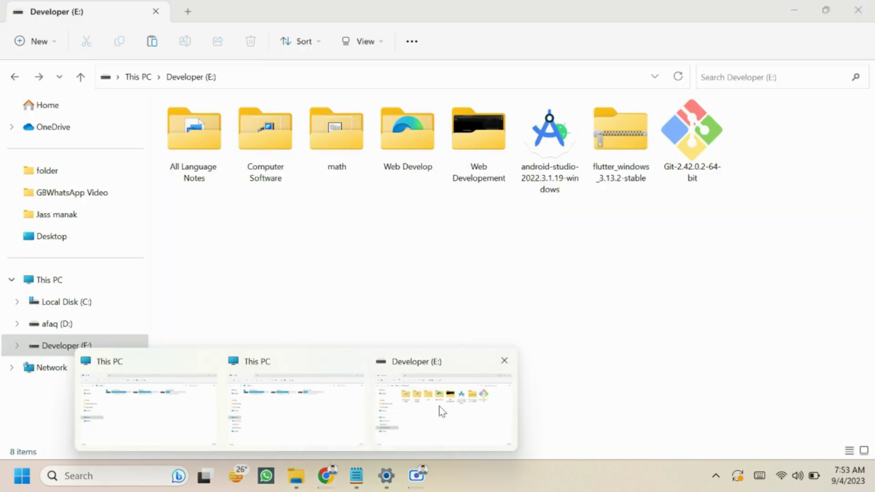
click(440, 407)
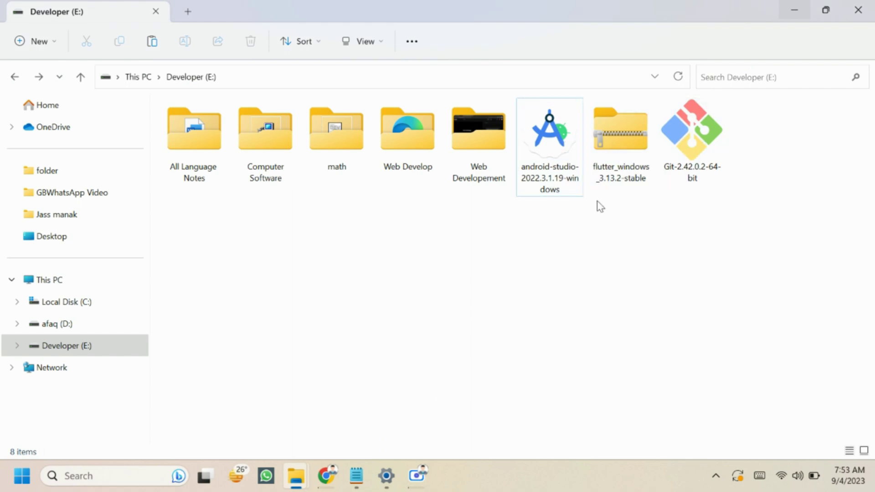
click(614, 142)
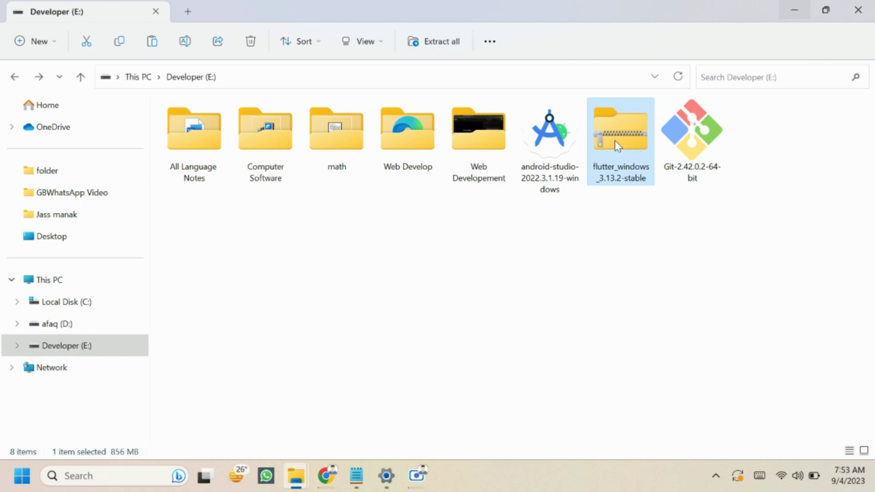
right_click(614, 142)
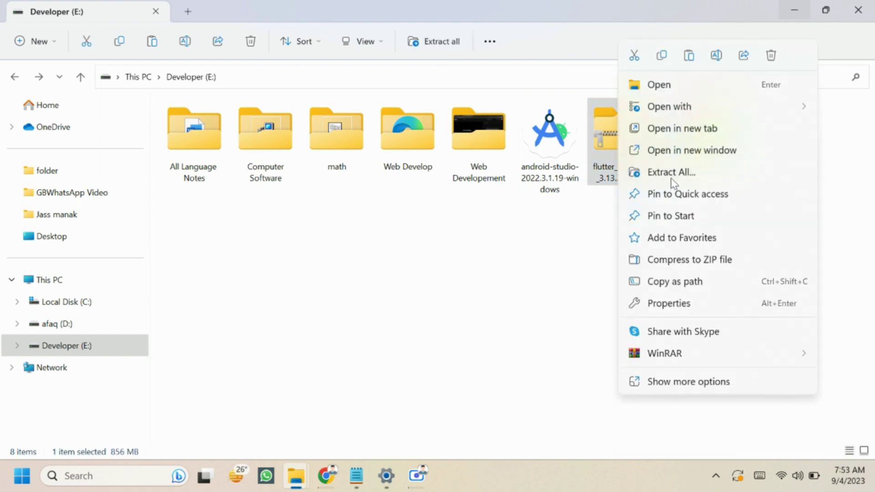
click(732, 392)
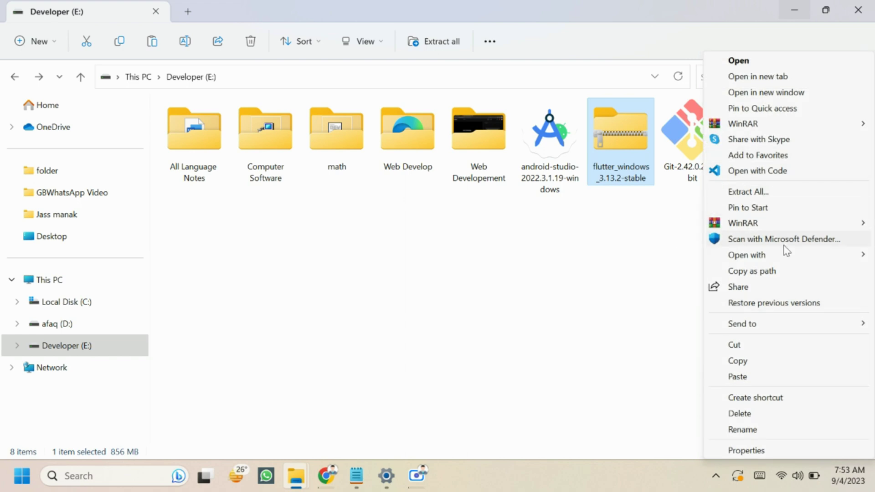
click(756, 191)
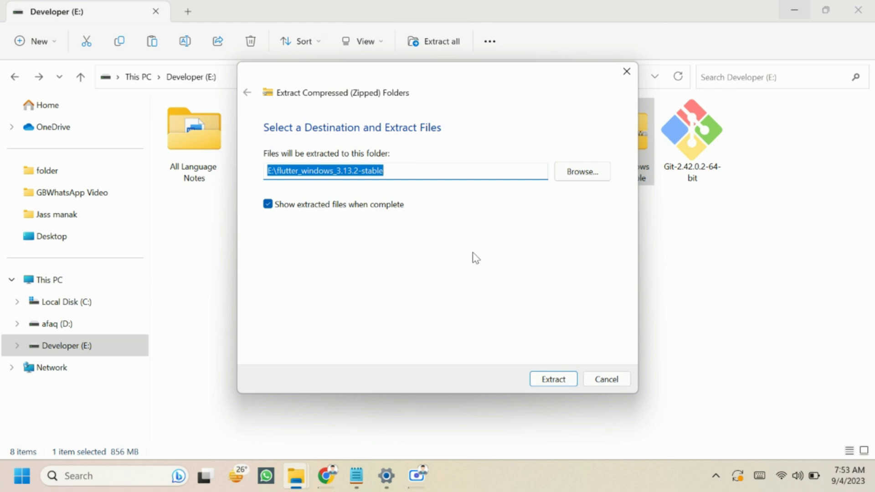
click(554, 384)
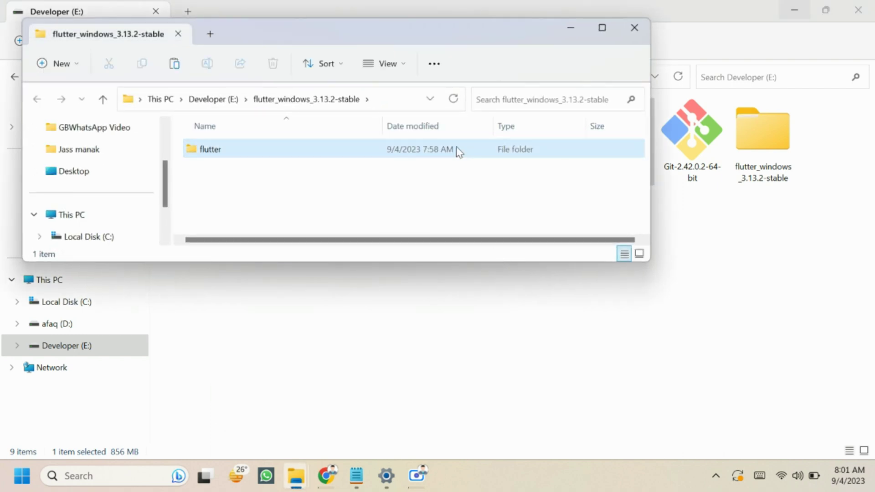
Close the window showing the extracted files and open the flutter\bin folder inside flutter_windows_3.13.2-stable on the E: drive.
click(629, 28)
double_click(755, 134)
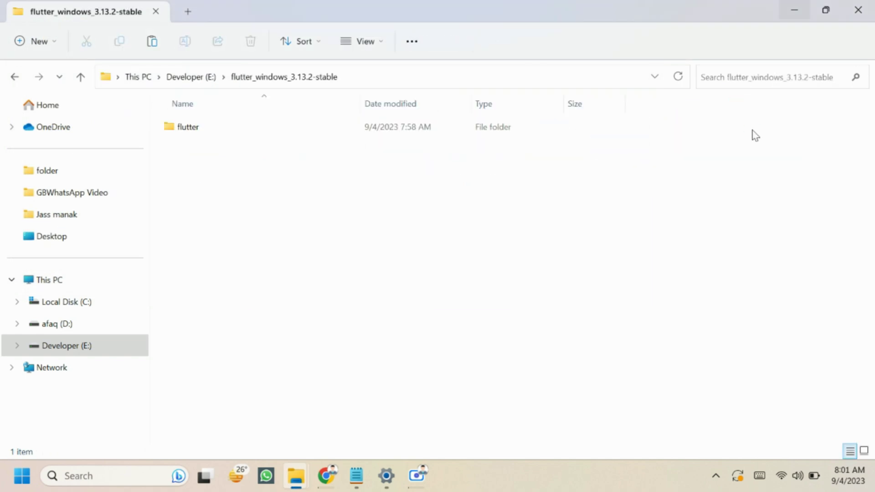
double_click(256, 134)
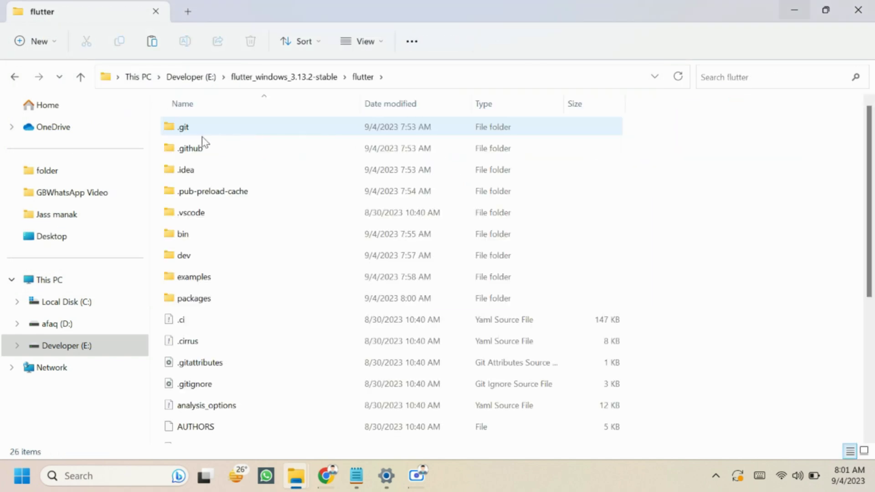
double_click(181, 235)
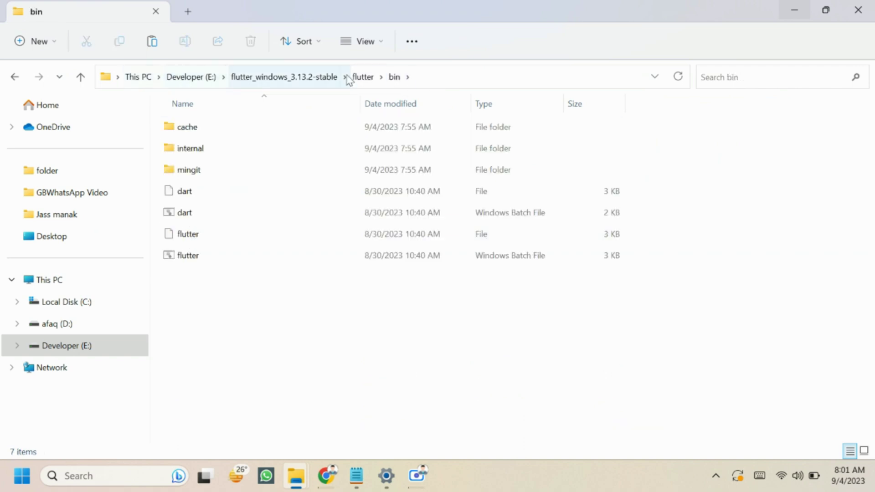
Copy the full path of the bin folder, E:\flutter_windows_3.13.2-stable\flutter\bin.
click(428, 81)
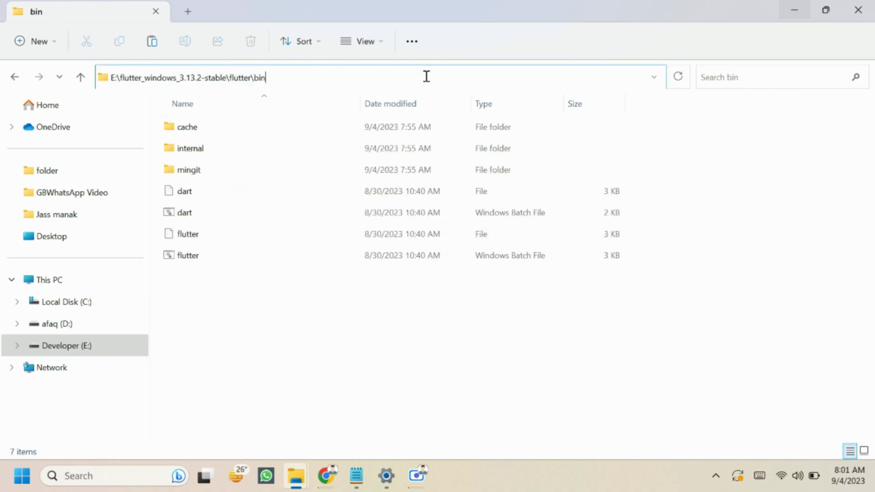
key(ctrl+a)
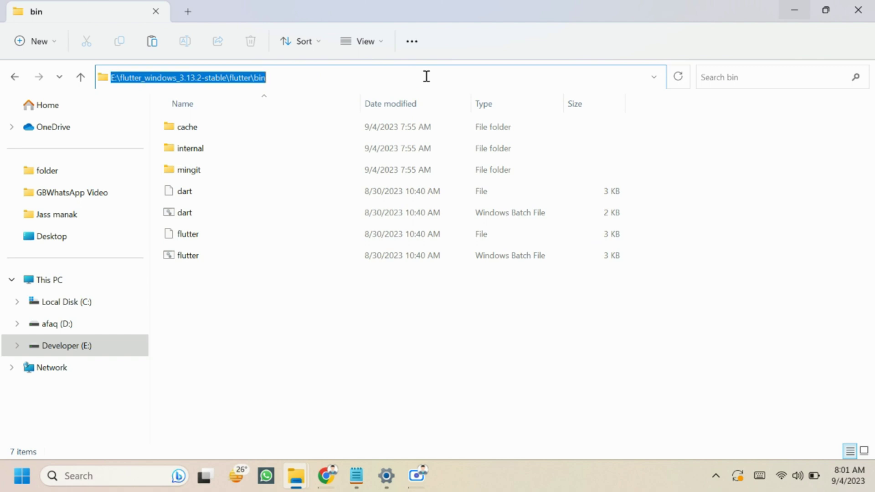
right_click(253, 80)
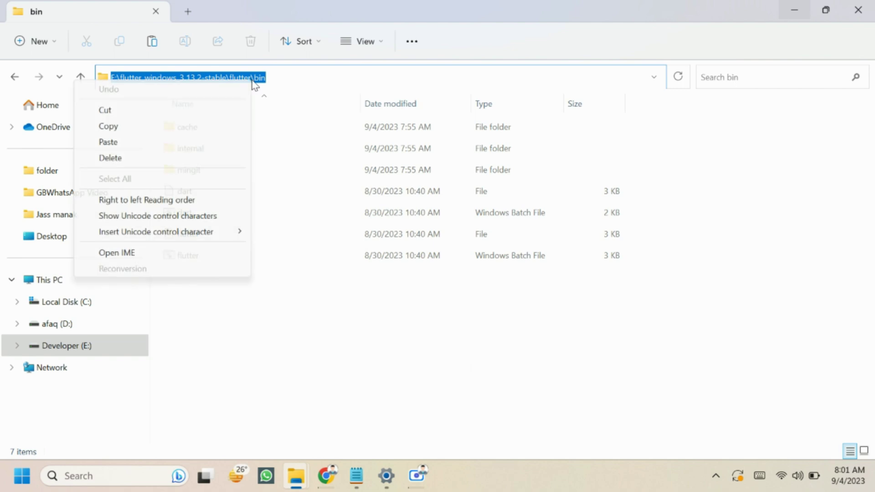
click(141, 129)
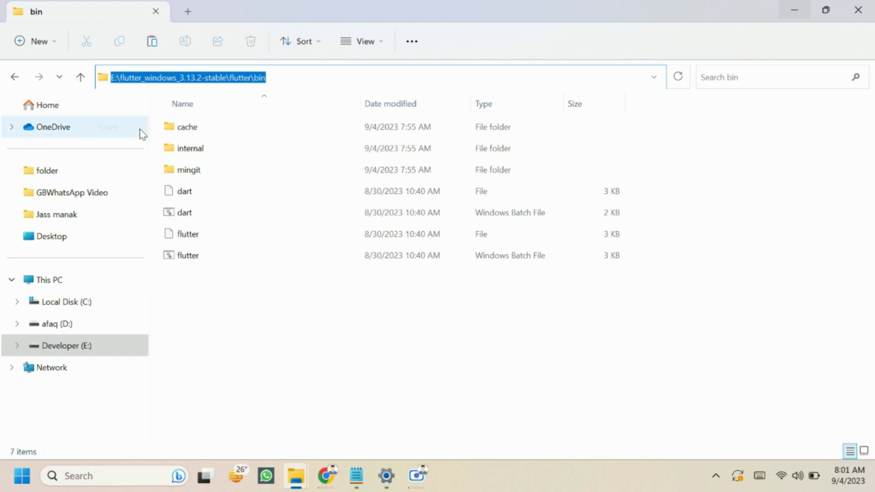
click(296, 335)
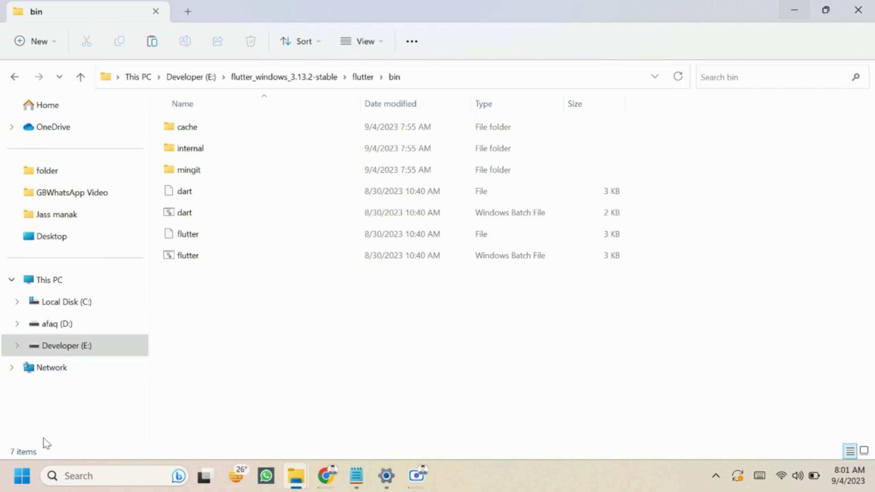
Search Windows for "en", open the system environment variables settings, and bring up the list of environment variables.
click(77, 476)
text(e)
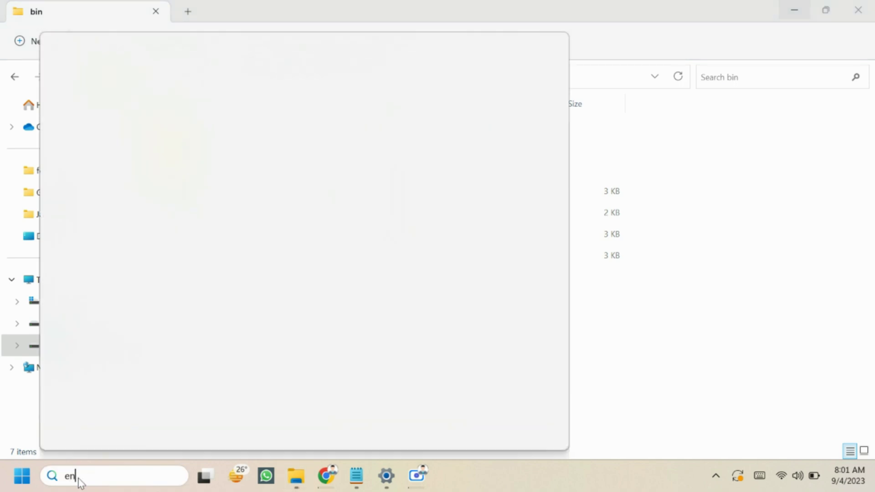
text(n)
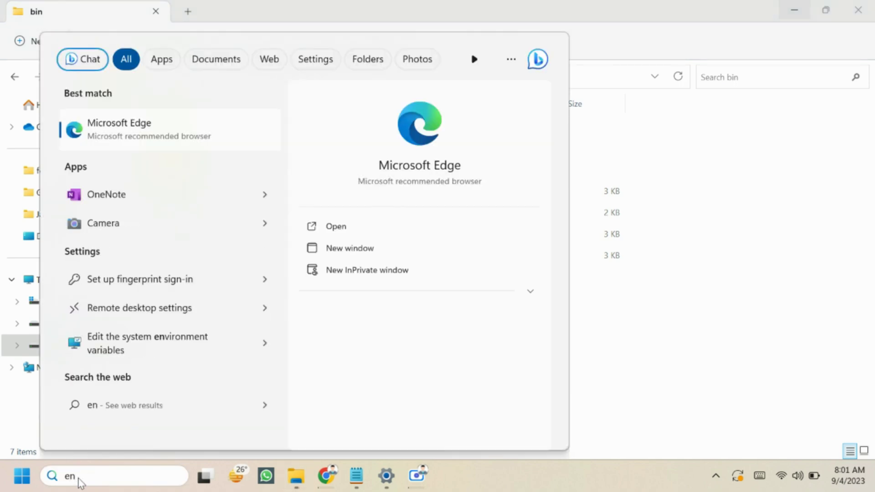
click(137, 340)
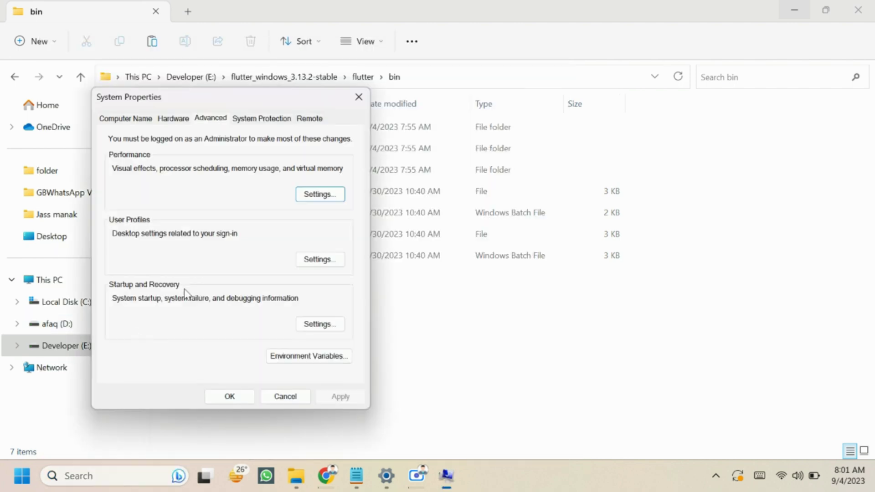
click(336, 358)
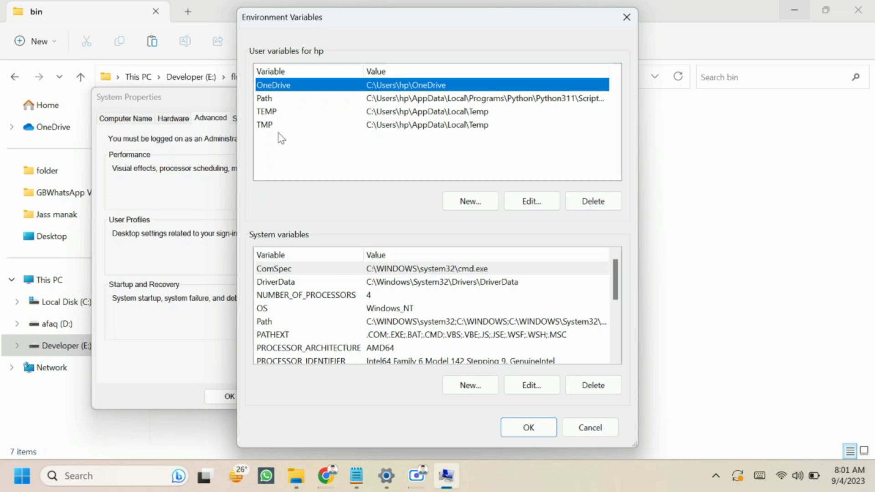
Add E:\flutter_windows_3.13.2-stable\flutter\bin as a new entry in the user Path variable and save the environment variables.
double_click(272, 99)
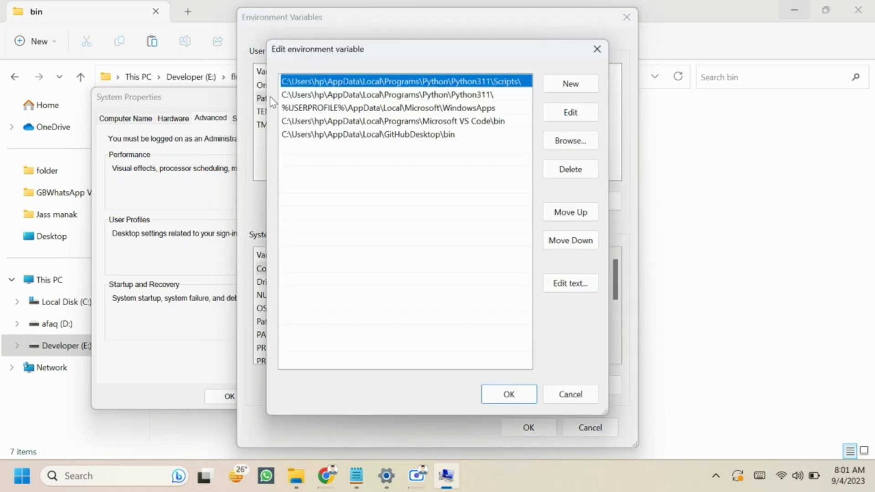
click(570, 89)
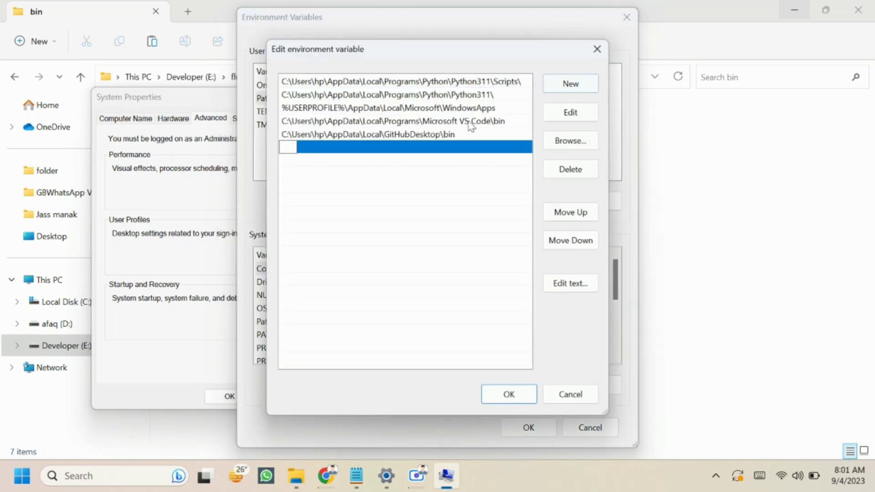
key(ctrl+v)
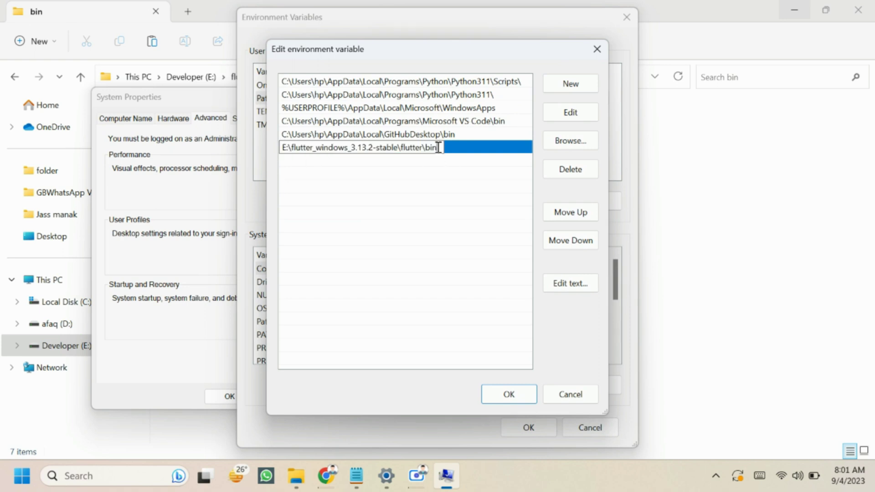
drag(437, 145, 250, 141)
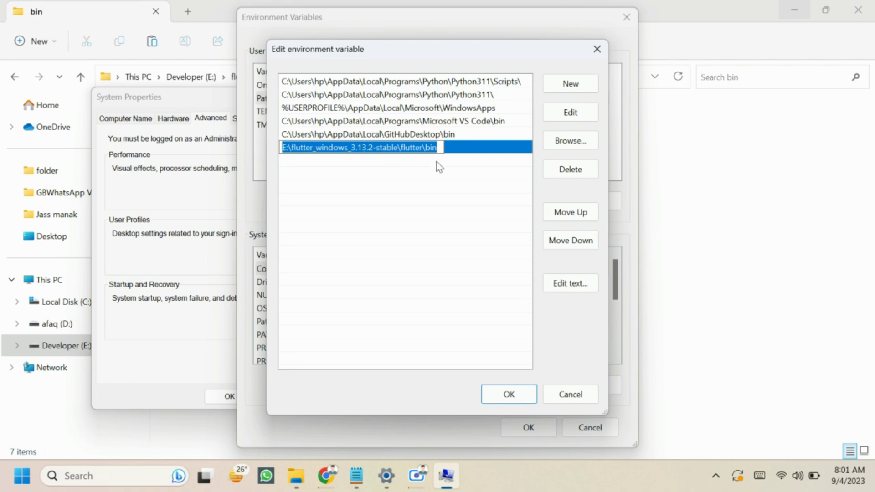
click(516, 404)
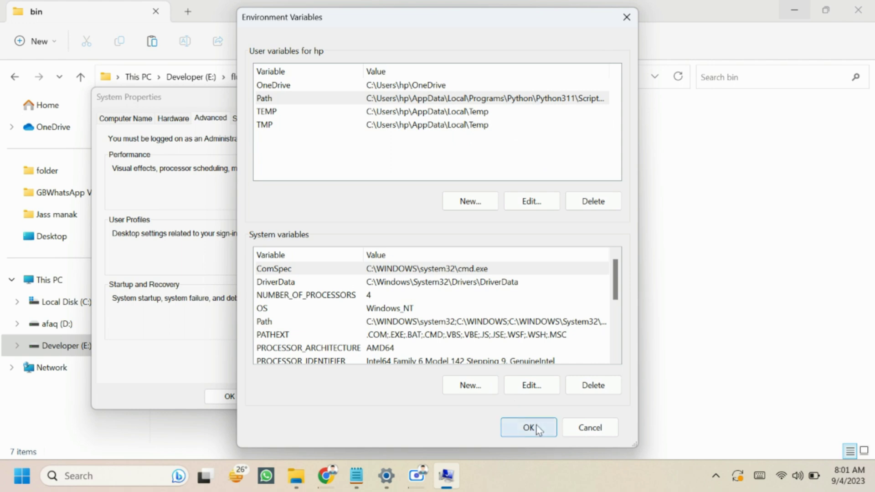
click(537, 430)
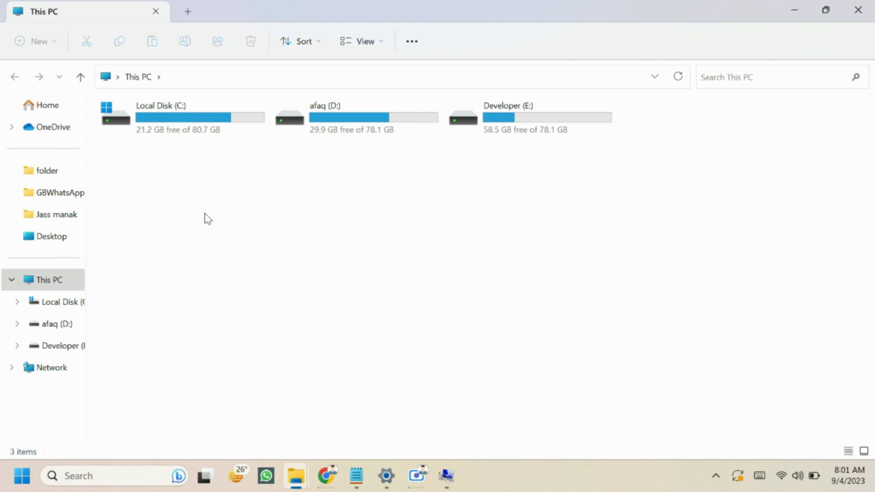
Open the Developer (E:) drive and check the Android Studio and Flutter setup step in the Notepad notes.
click(75, 349)
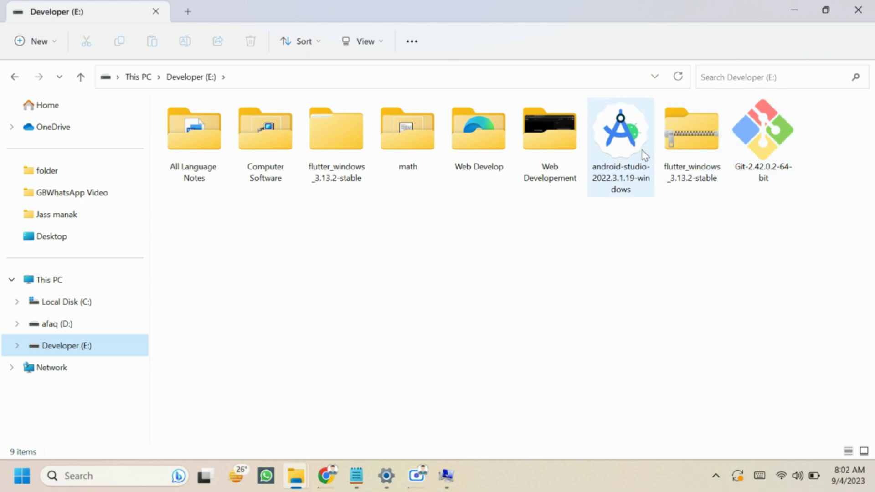
click(356, 475)
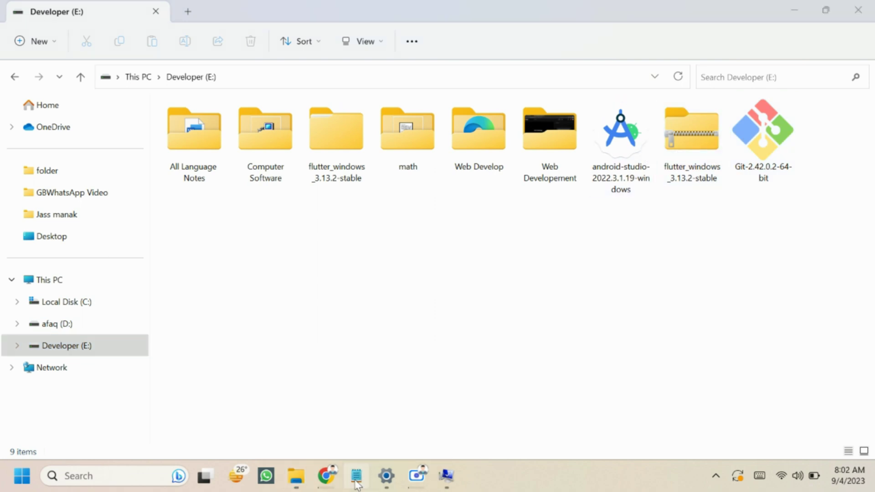
click(386, 216)
drag(386, 216, 123, 220)
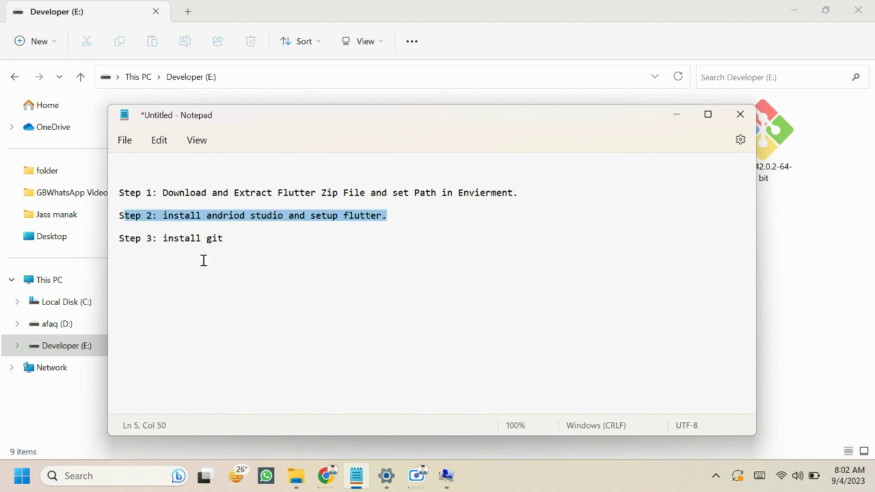
mouse_move(331, 473)
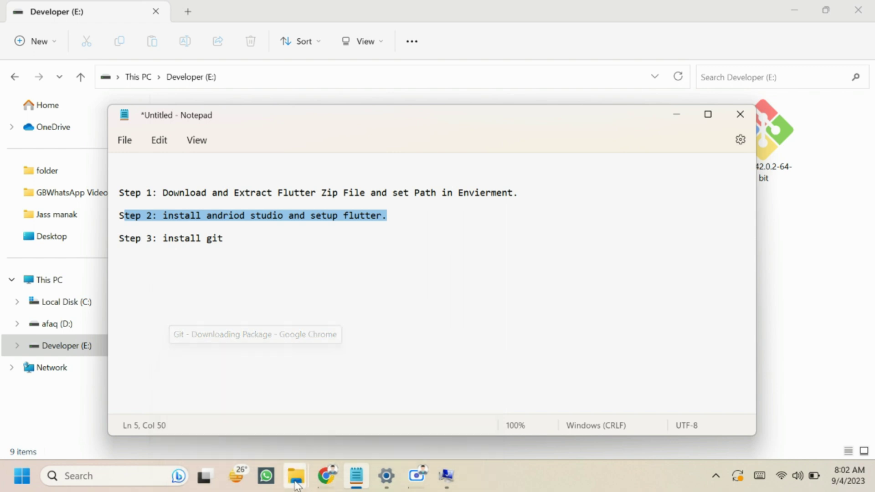
mouse_move(296, 475)
click(311, 405)
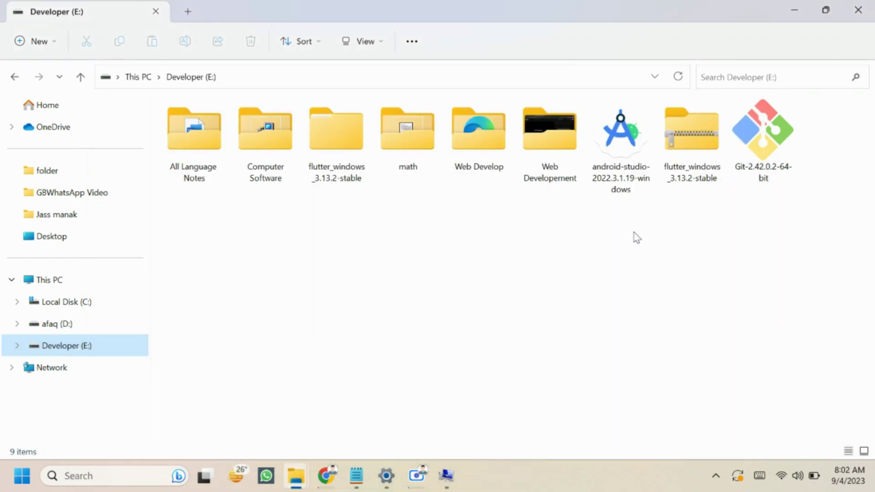
Launch the android-studio-2022.3.1.19-windows installer and proceed with Android Studio and Android Virtual Device as the components to install.
click(626, 144)
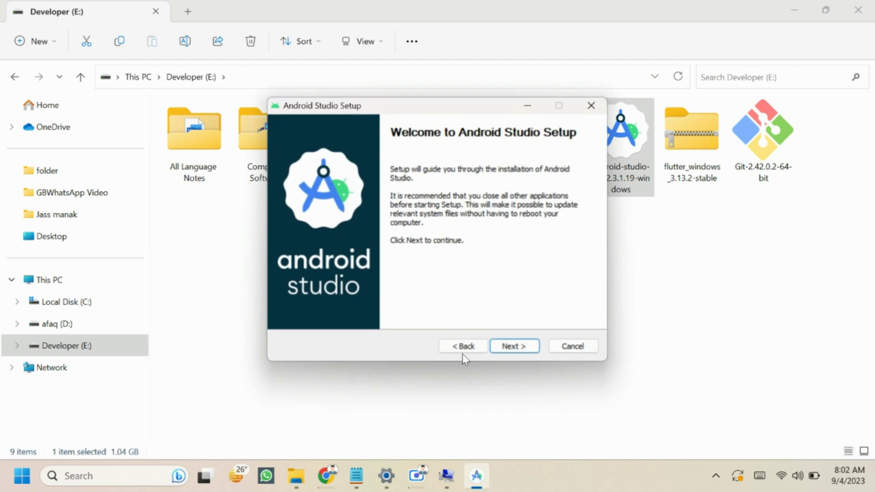
click(513, 346)
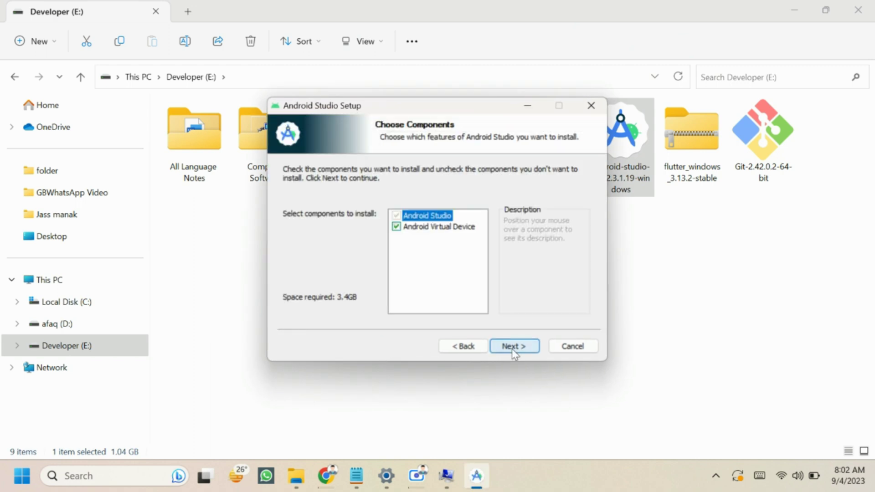
click(434, 231)
click(396, 231)
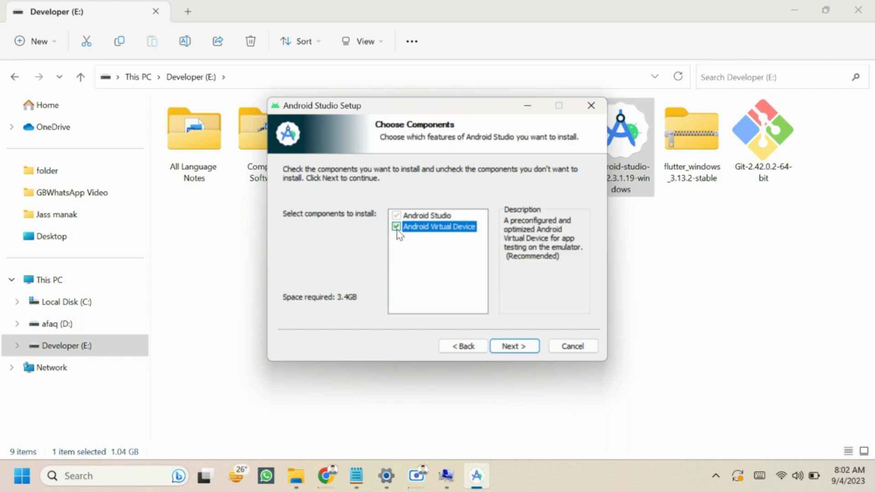
click(517, 350)
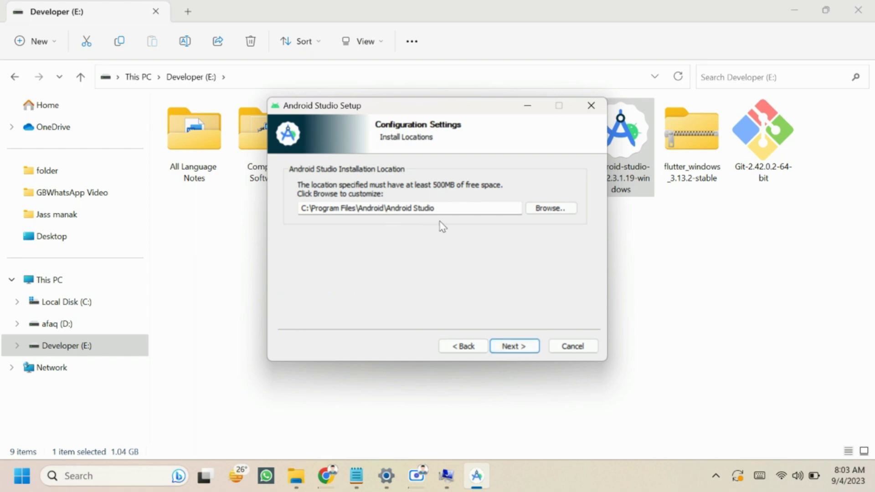
Install Android Studio to C:\Program Files\Android\Android Studio with the Android Studio Start Menu folder, and finish setup with Start Android Studio enabled.
click(521, 349)
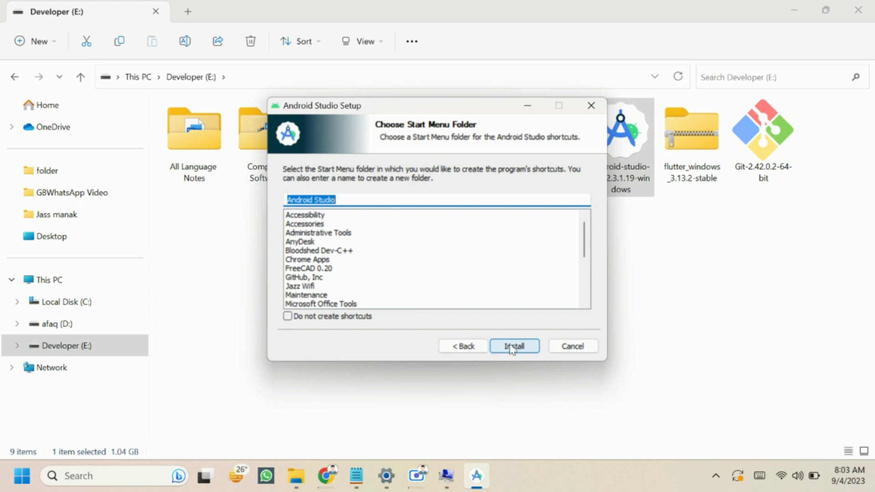
click(531, 348)
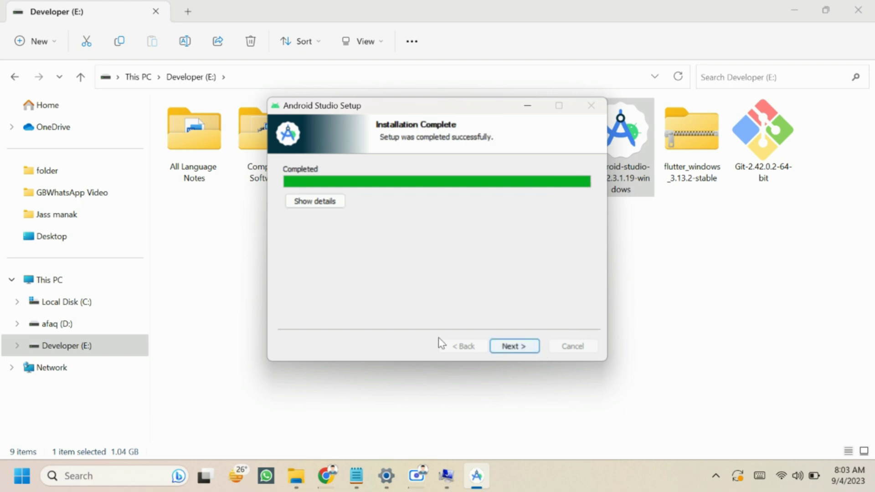
click(502, 349)
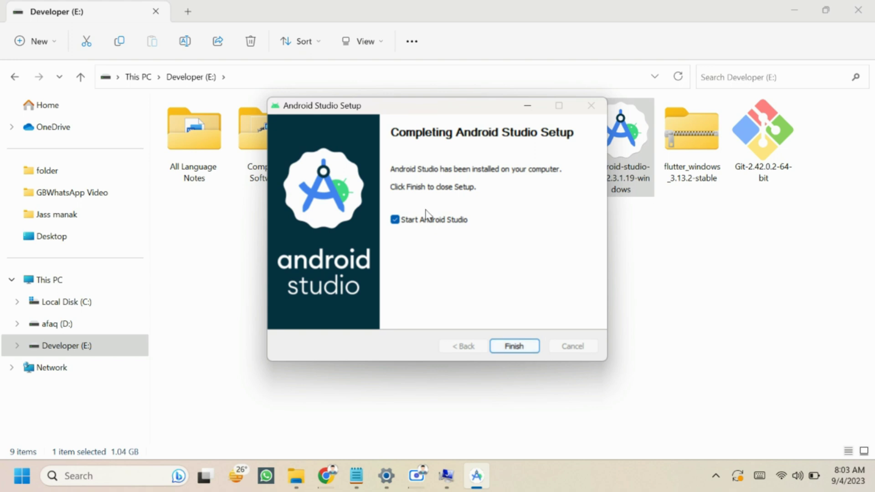
click(507, 341)
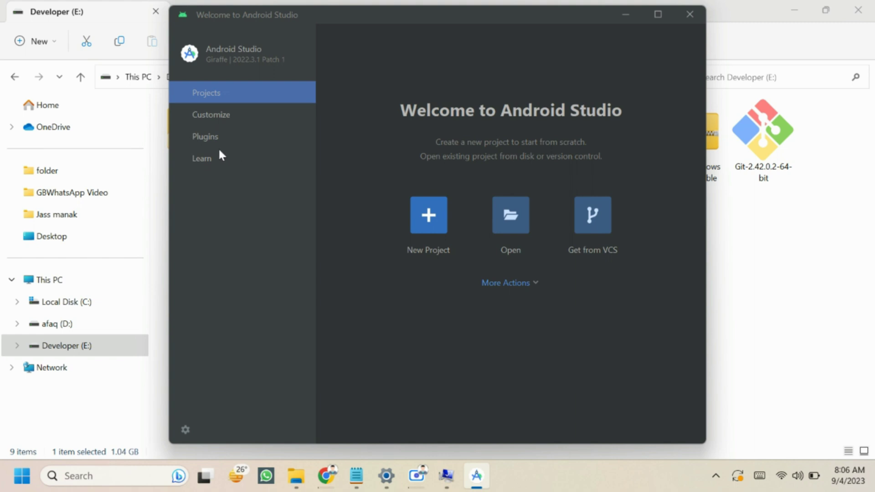
Search the Android Studio plugin marketplace for "dart" and install the Dart plugin.
click(208, 138)
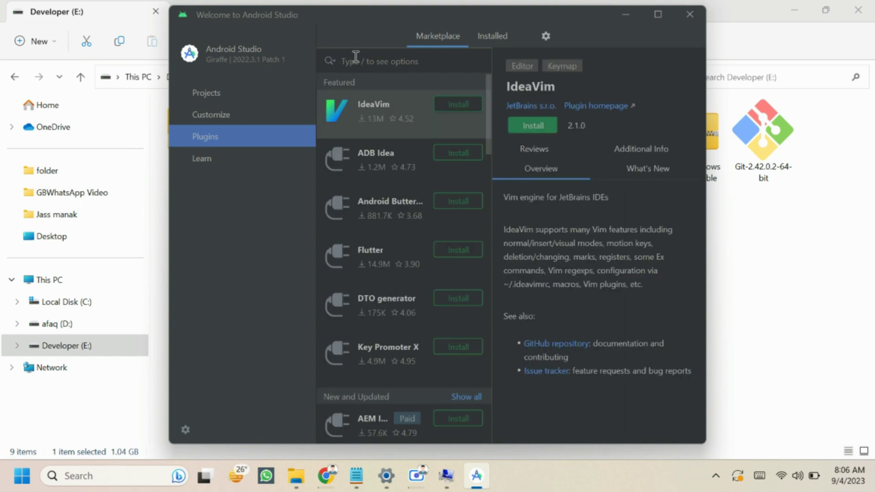
text(dart)
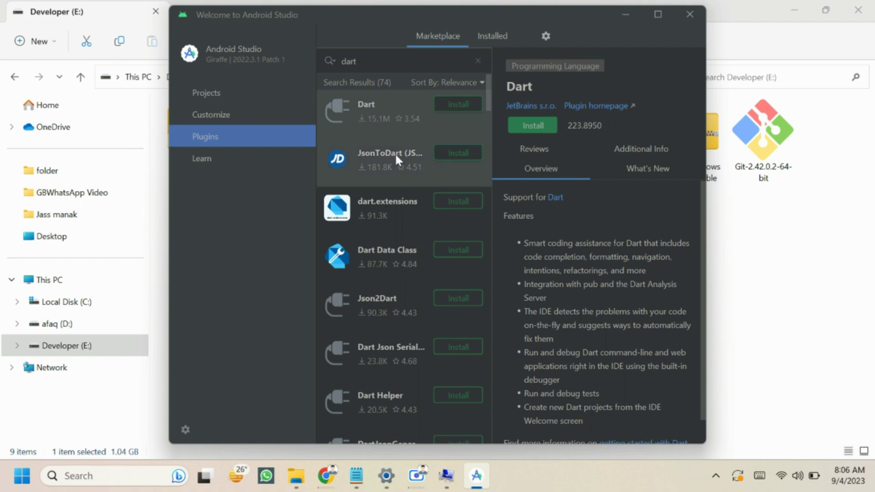
scroll(394, 155, down, 1)
scroll(394, 155, up, 1)
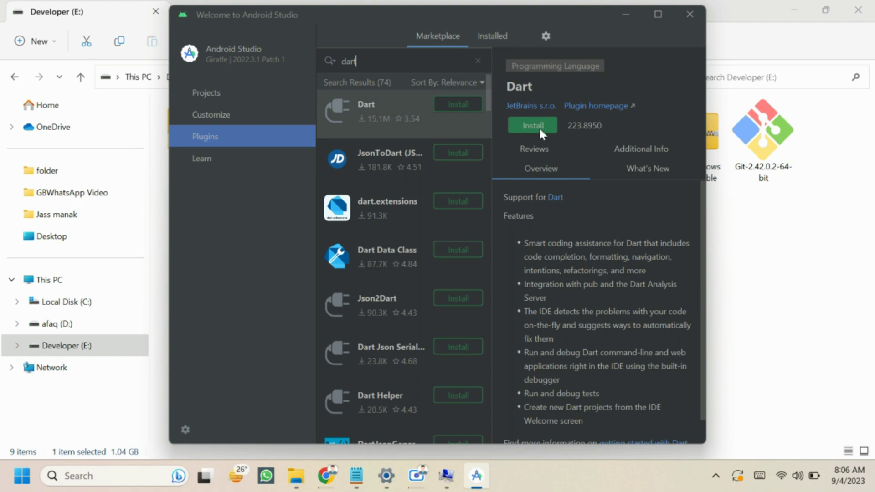
click(461, 103)
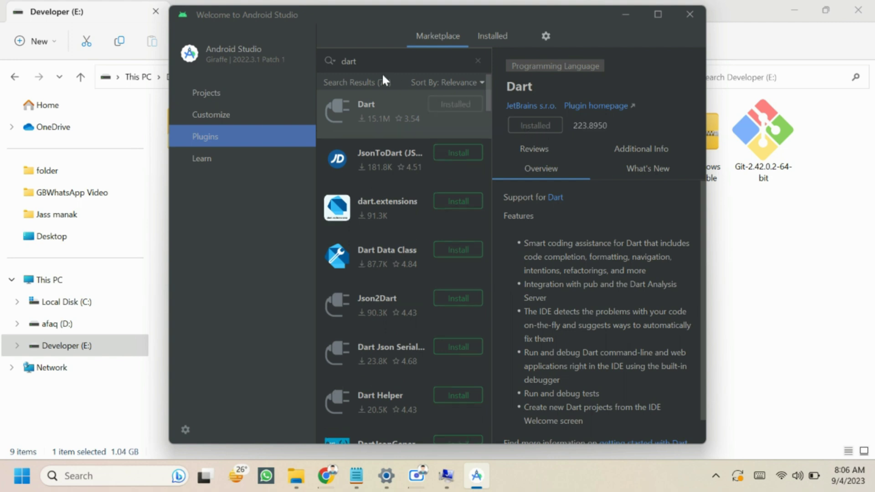
Search the plugin marketplace for "flu", install the Flutter plugin accepting the third-party privacy note, and restart Android Studio.
key(BackSpace)
key(BackSpace)
key(BackSpace)
key(BackSpace)
text(flu)
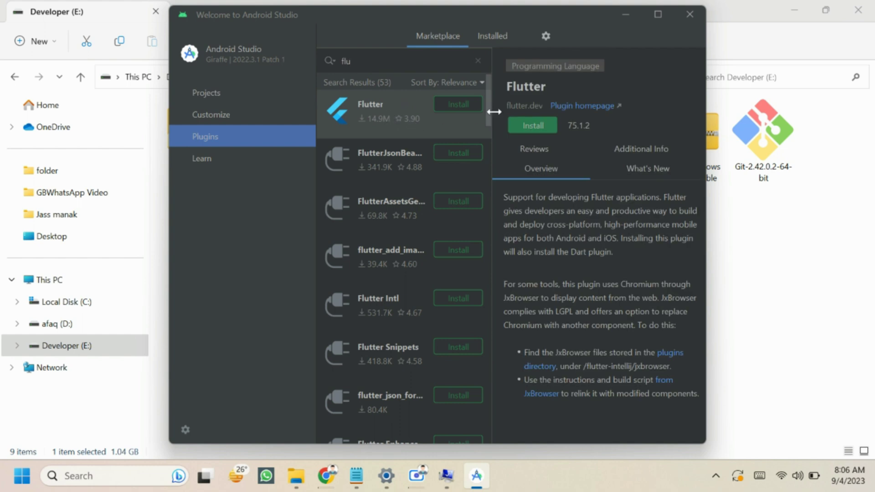
click(538, 124)
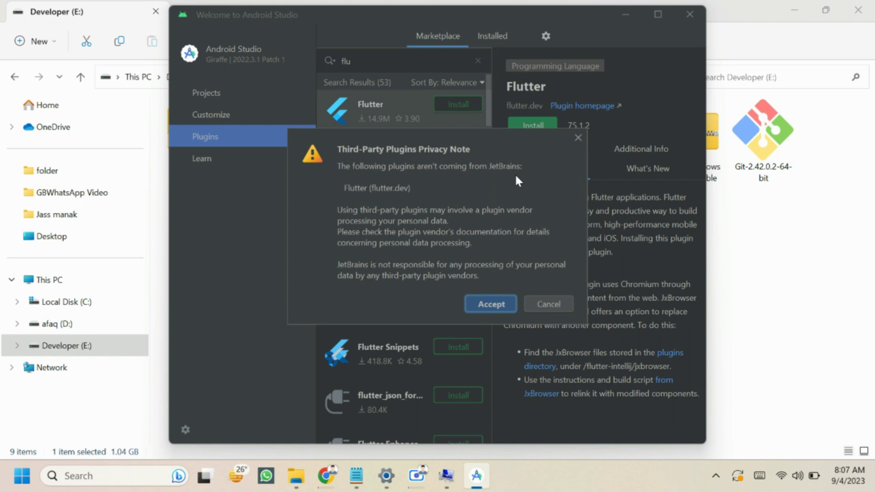
click(504, 303)
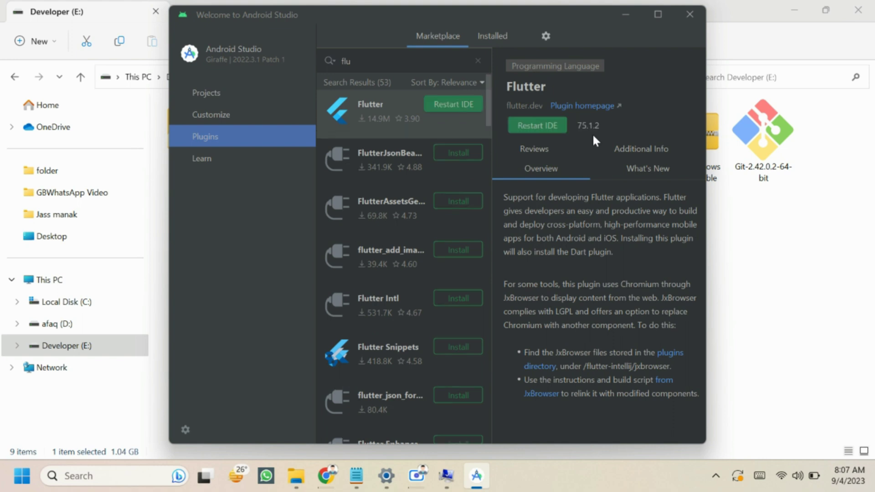
click(537, 127)
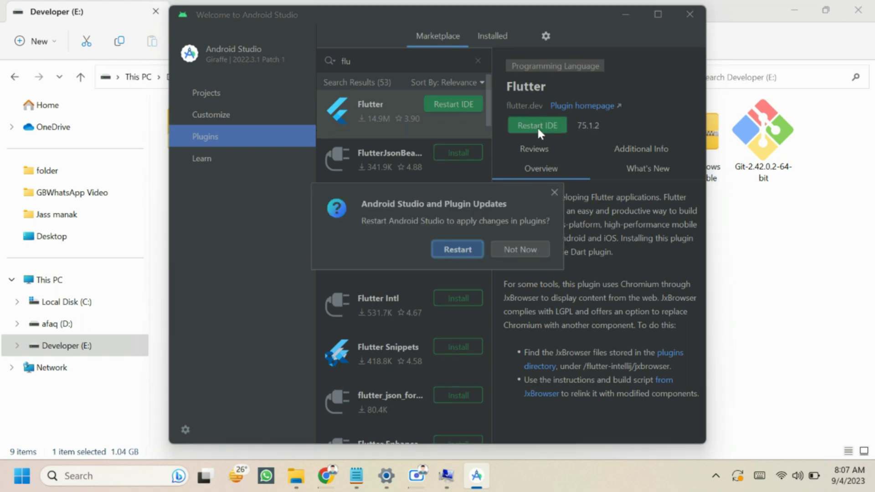
click(457, 249)
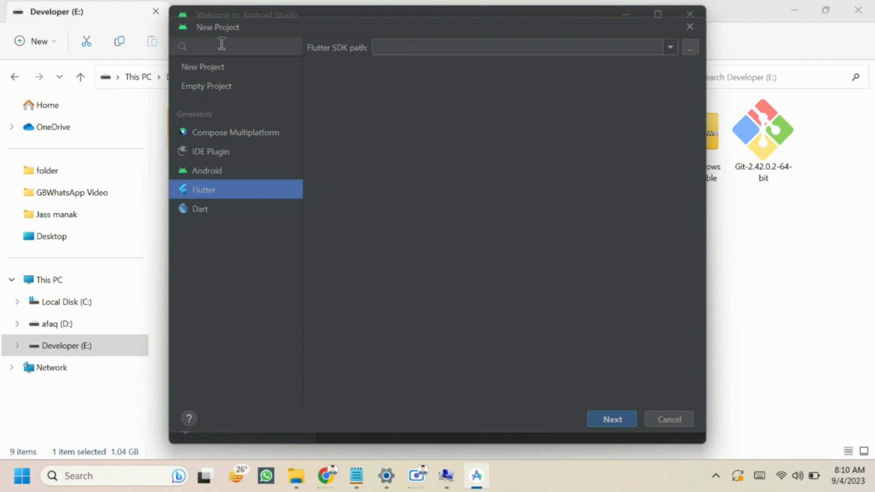
Set the Flutter SDK path of the new Flutter project to E:\flutter_windows_3.13.2-stable\flutter.
click(674, 52)
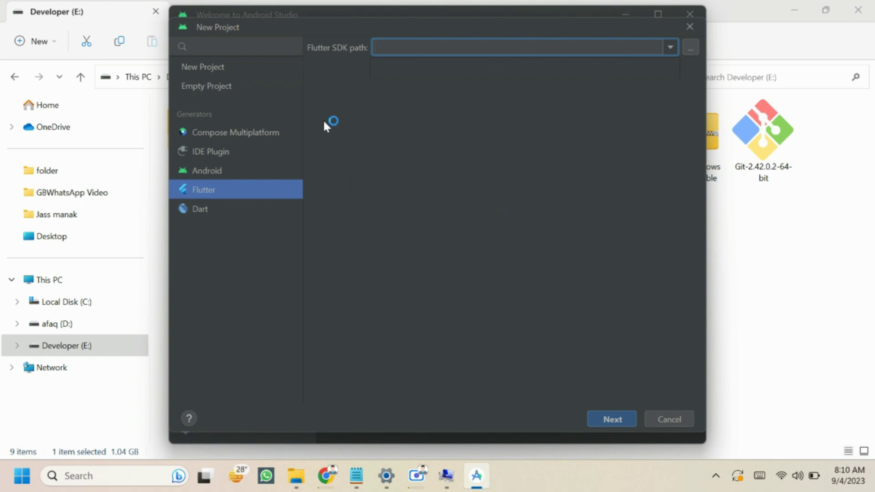
click(281, 194)
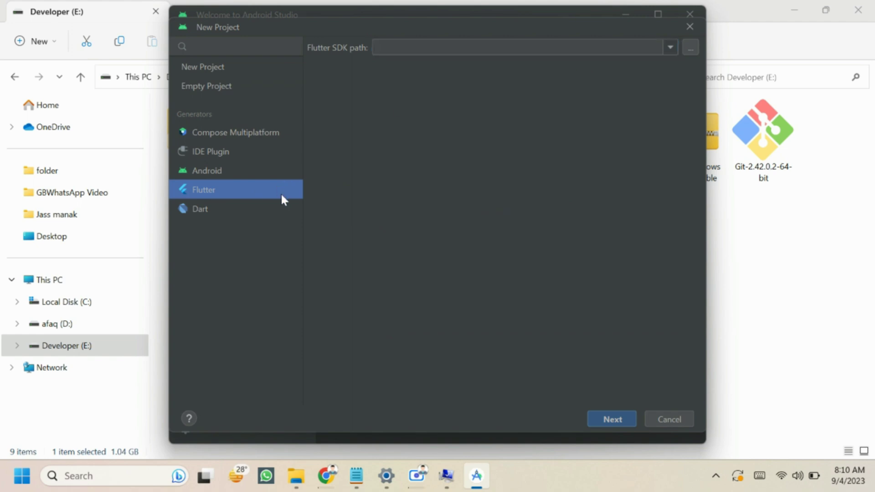
click(622, 422)
click(390, 48)
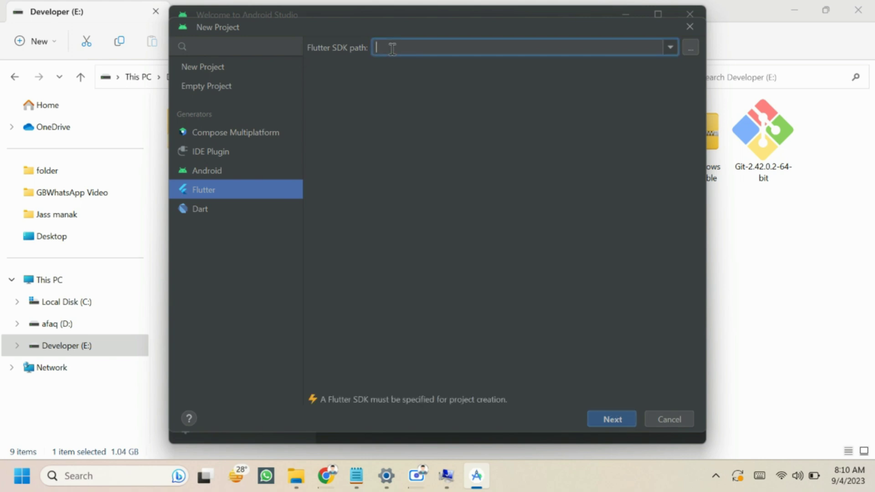
click(691, 48)
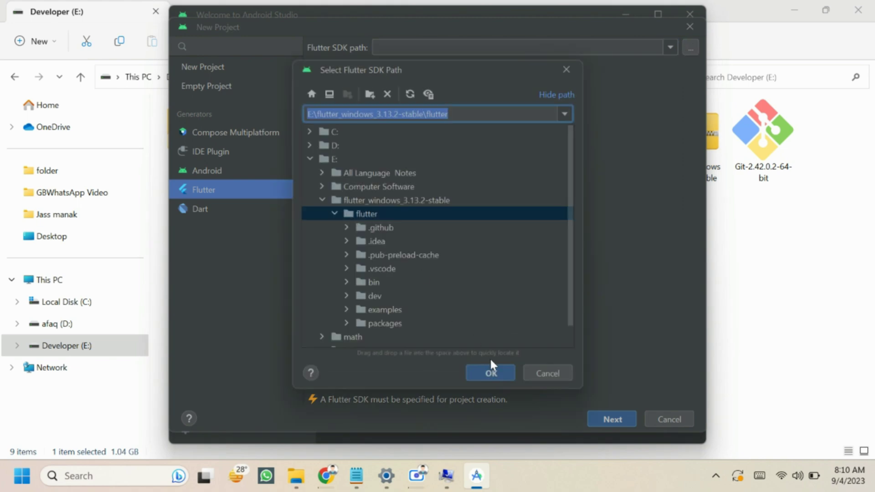
click(499, 371)
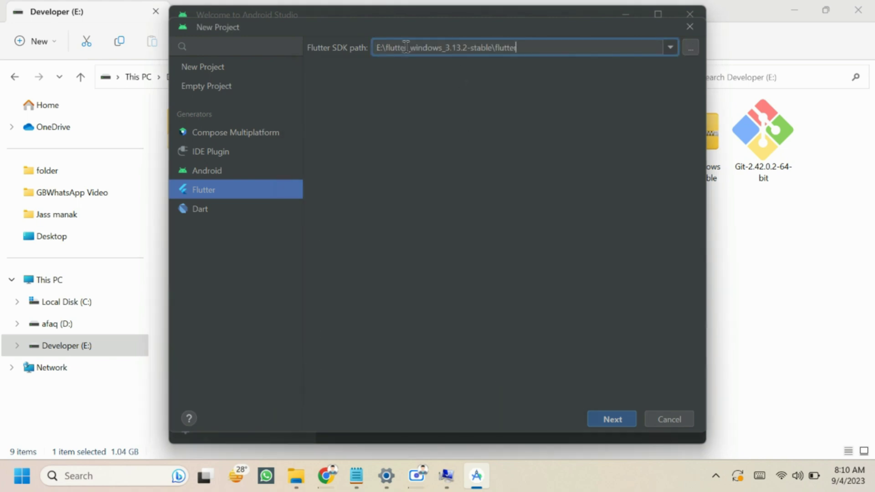
Continue with the Flutter generator to the project settings and name the project First_Project.
click(233, 72)
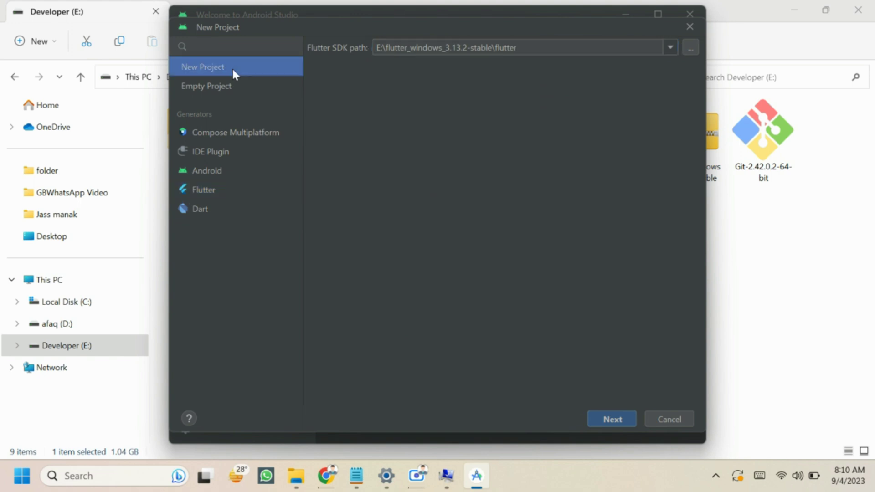
click(207, 191)
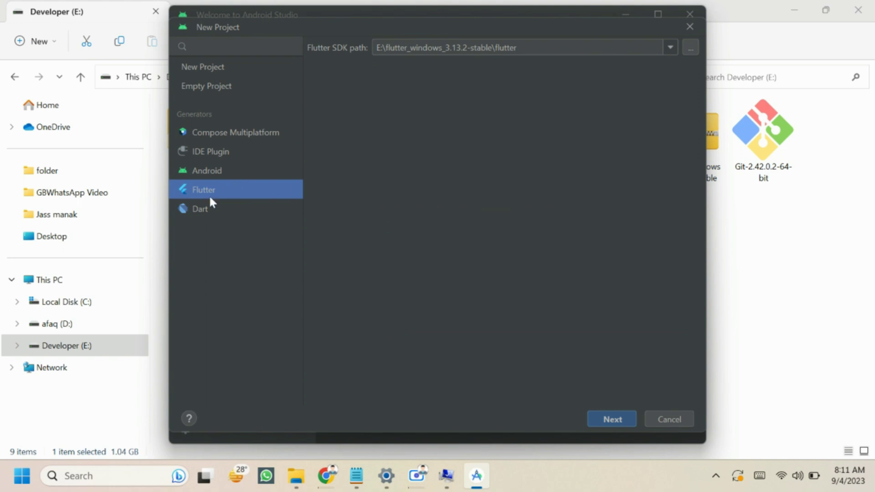
click(609, 418)
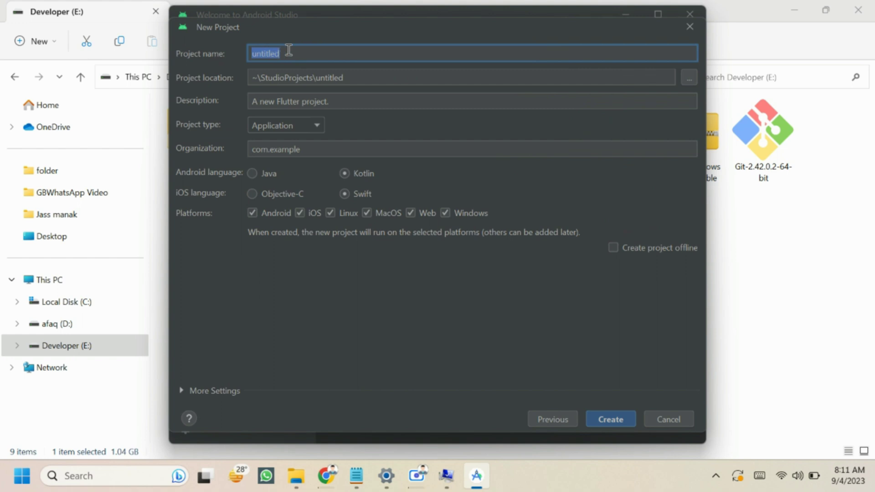
key(BackSpace)
text(First)
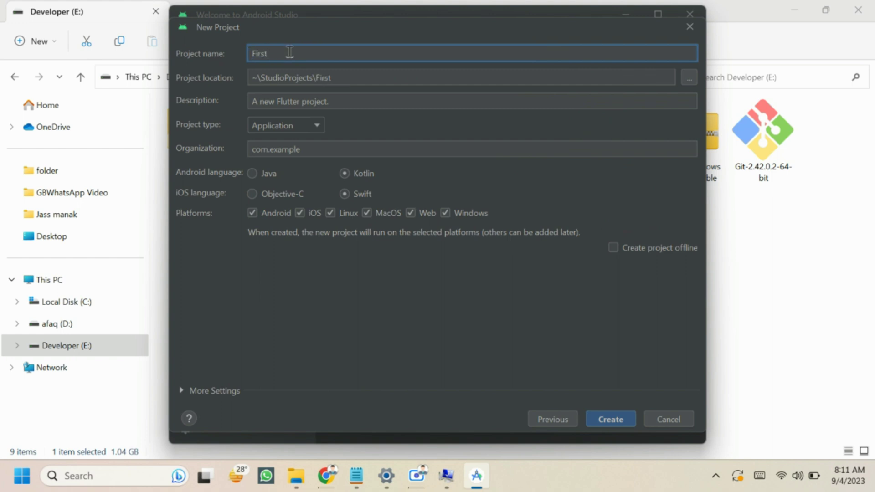
text(_Projects)
key(BackSpace)
Deselect the Linux, MacOS, Web and Windows platforms, keeping Android and iOS, and try to create the project.
click(330, 213)
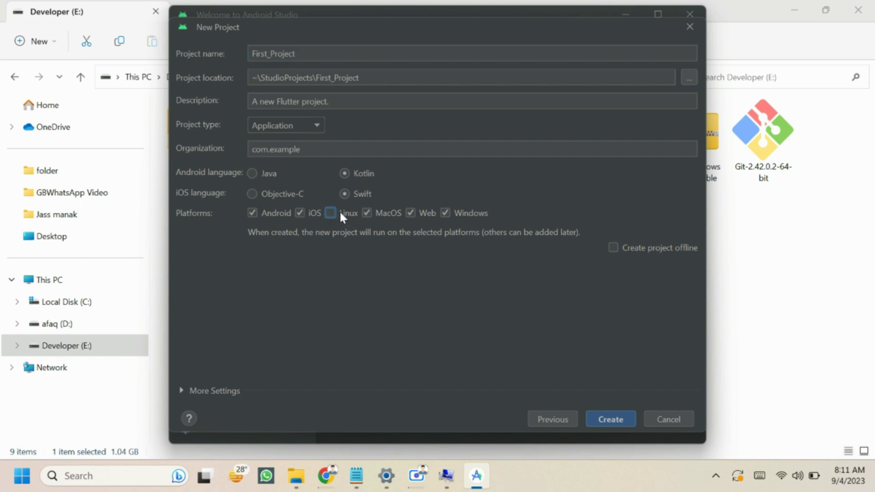
click(410, 213)
click(444, 213)
click(609, 422)
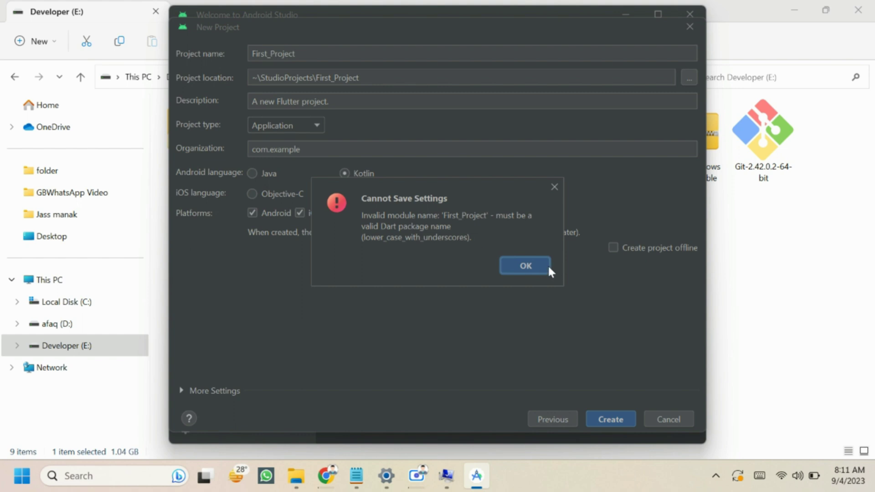
click(533, 267)
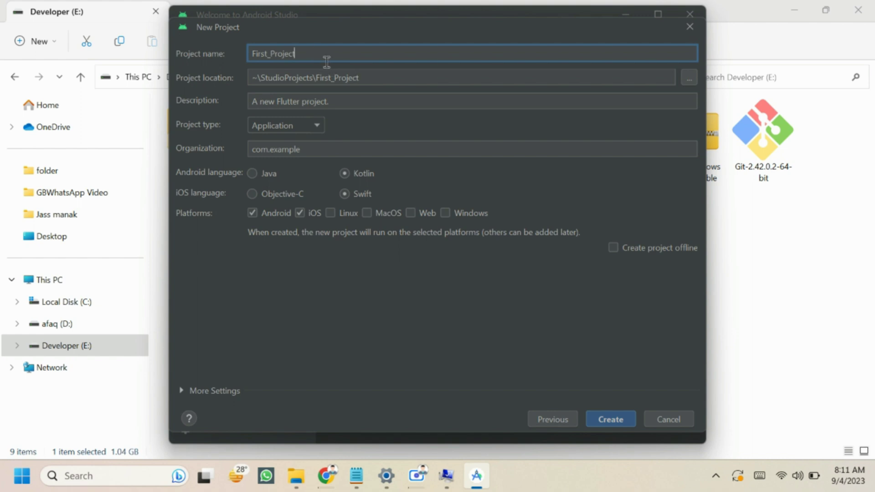
click(363, 75)
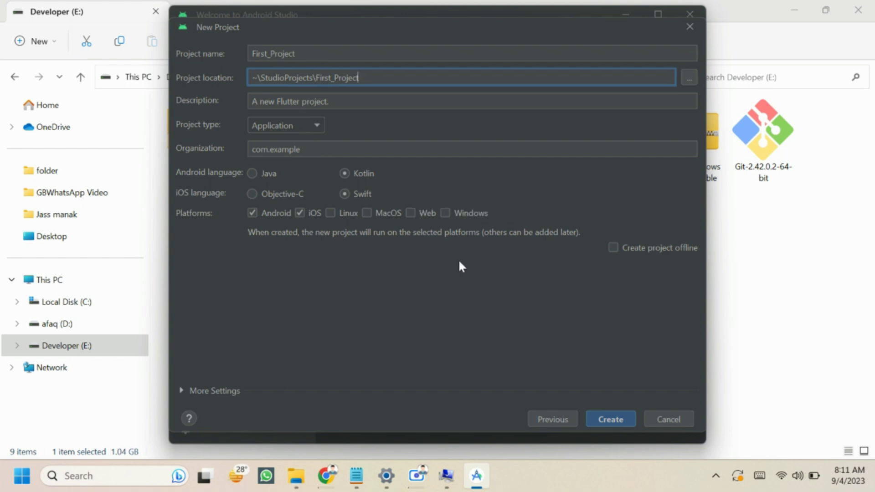
Rename the new Flutter project to the lowercase name first_project and create it.
click(602, 415)
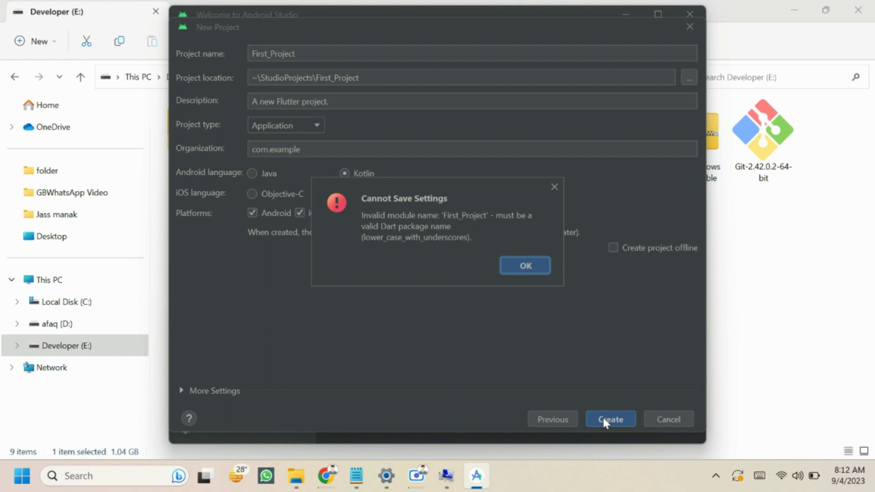
click(526, 264)
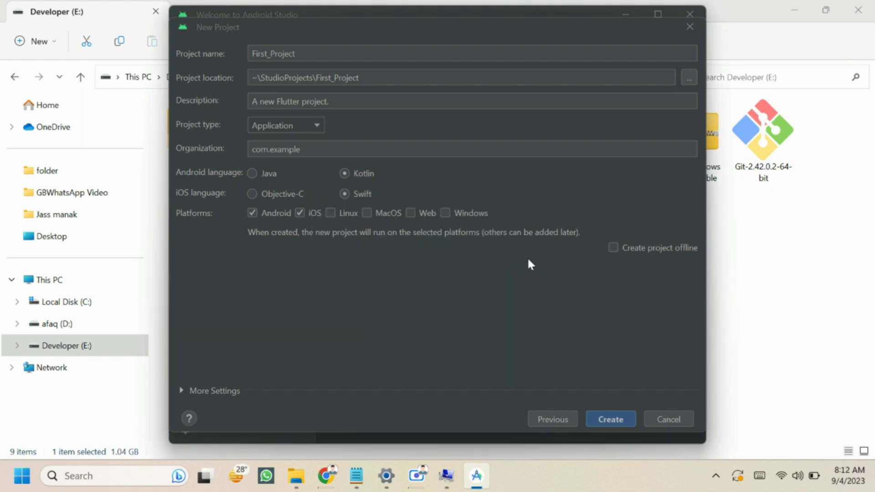
click(253, 53)
key(Delete)
text(f)
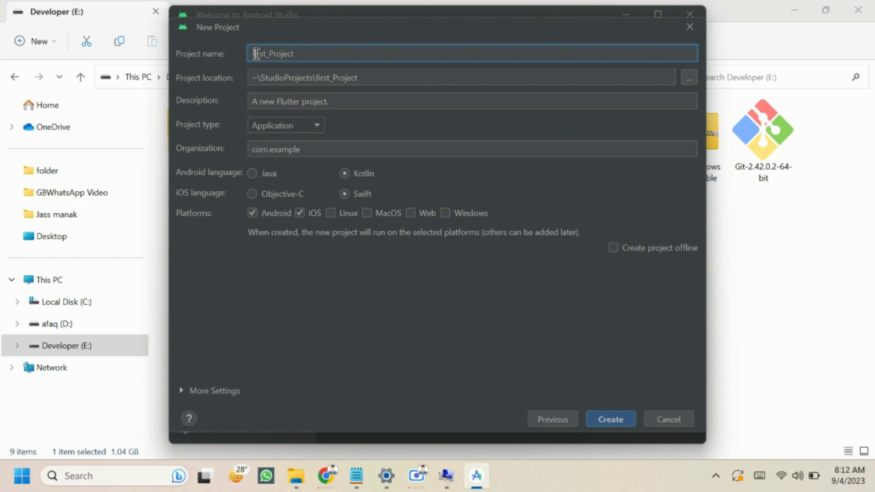
click(268, 53)
key(Delete)
text(p)
click(600, 417)
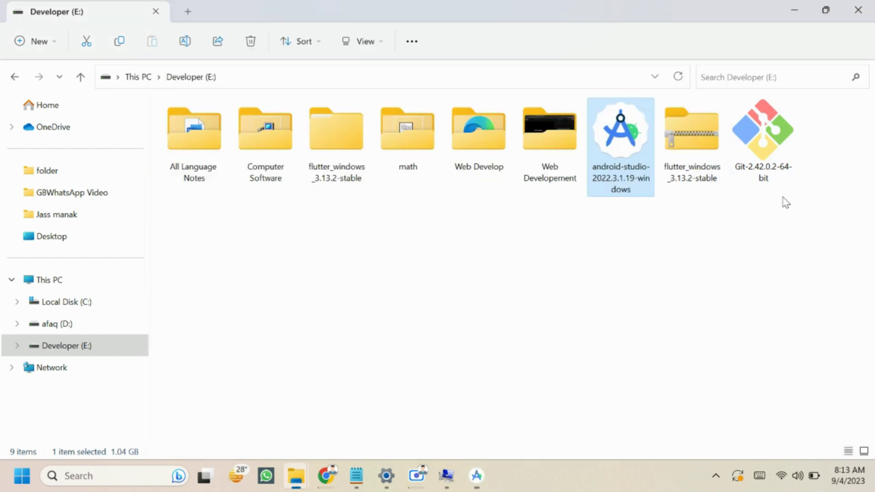
Run the Git-2.42.0.2-64-bit installer, continue past the license, and keep C:\Program Files\Git as the destination.
click(769, 154)
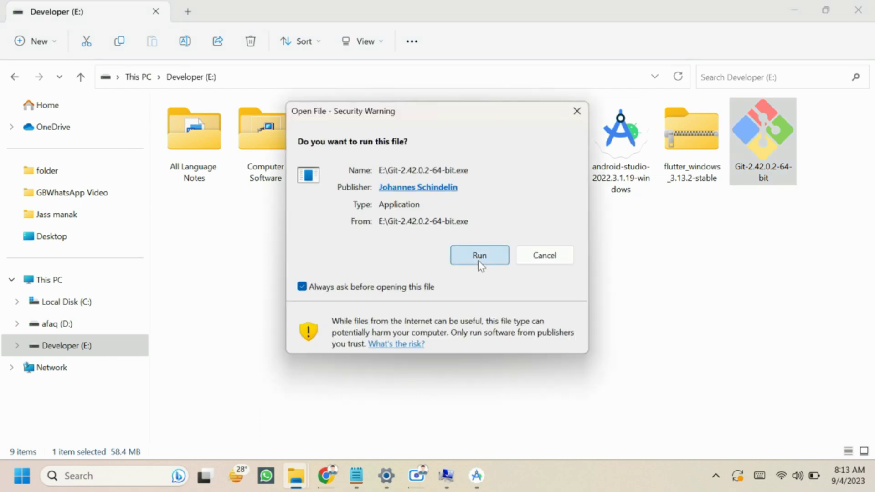
click(478, 264)
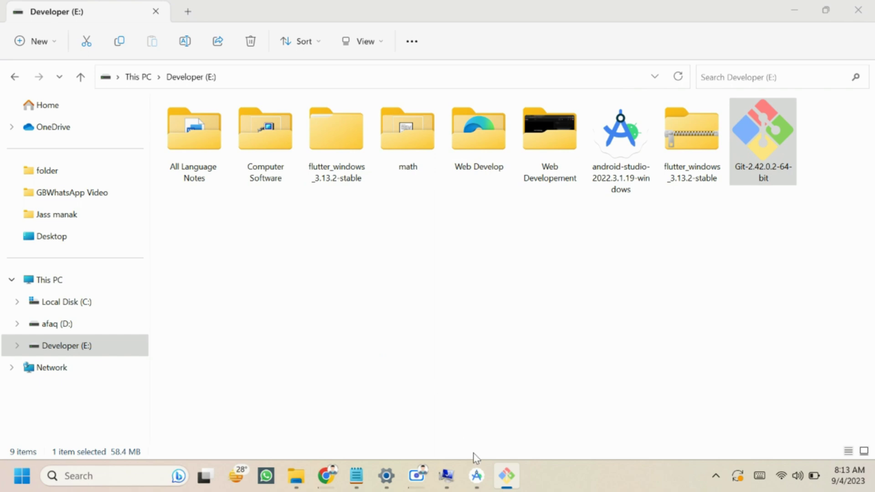
click(476, 476)
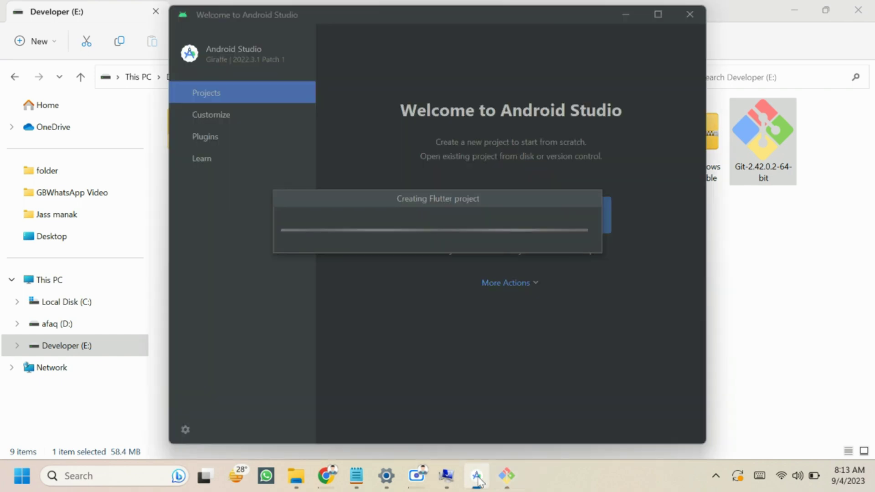
click(513, 480)
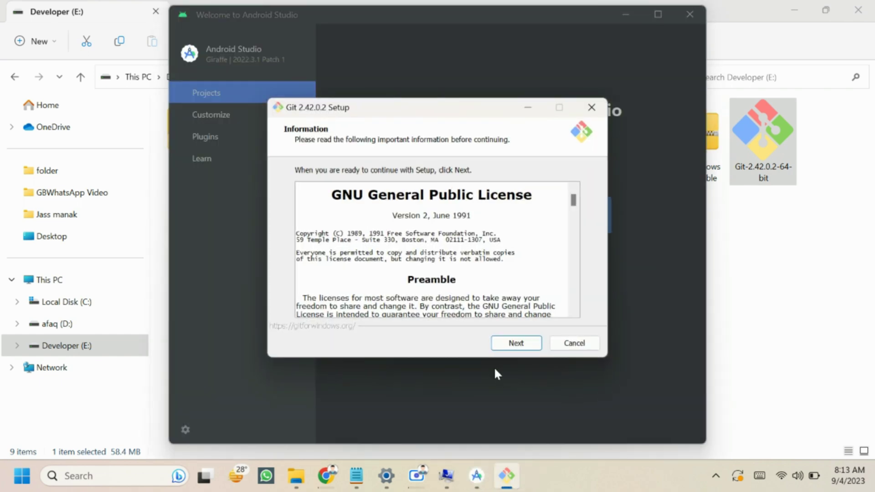
click(513, 347)
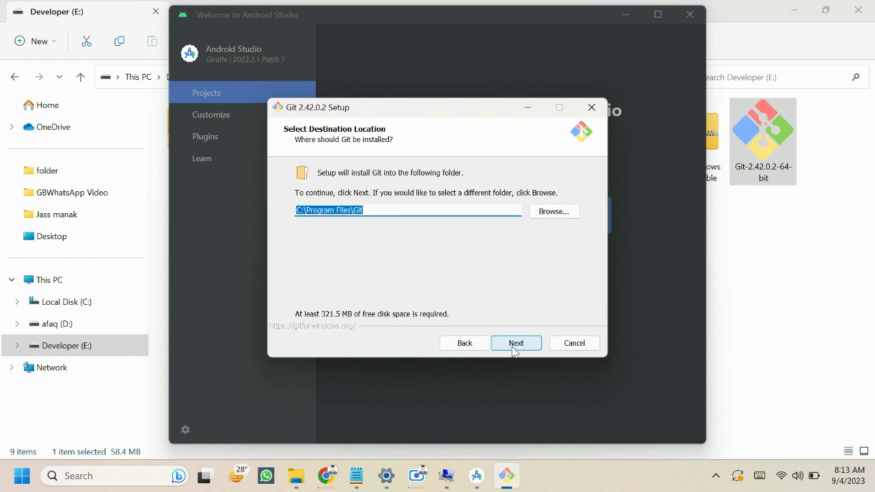
click(515, 349)
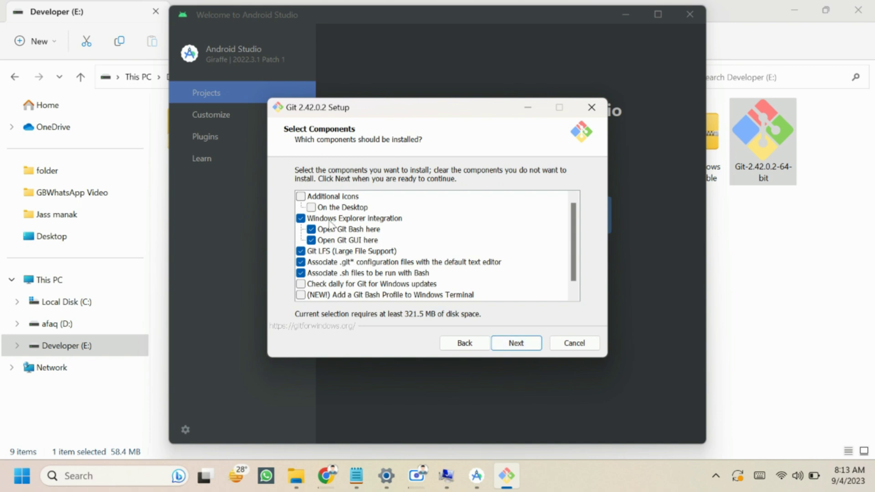
Add the desktop icon and the Git Bash Profile for Windows Terminal to the Git components and continue.
click(311, 207)
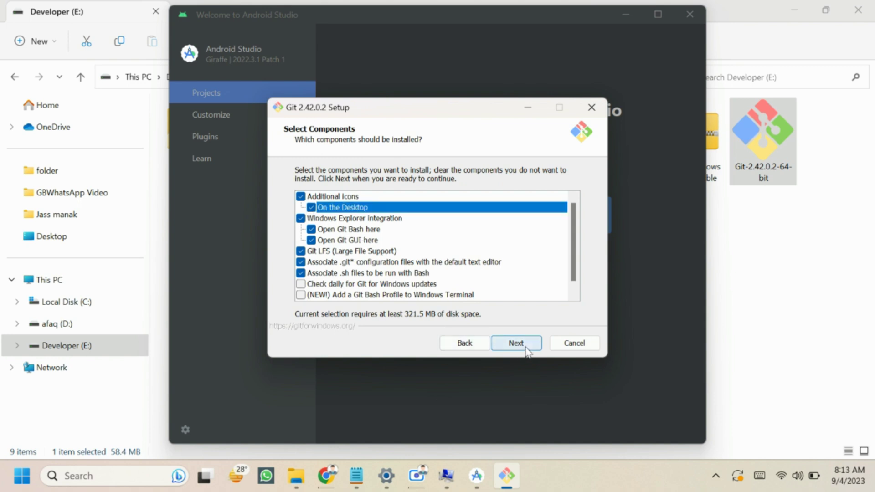
click(356, 295)
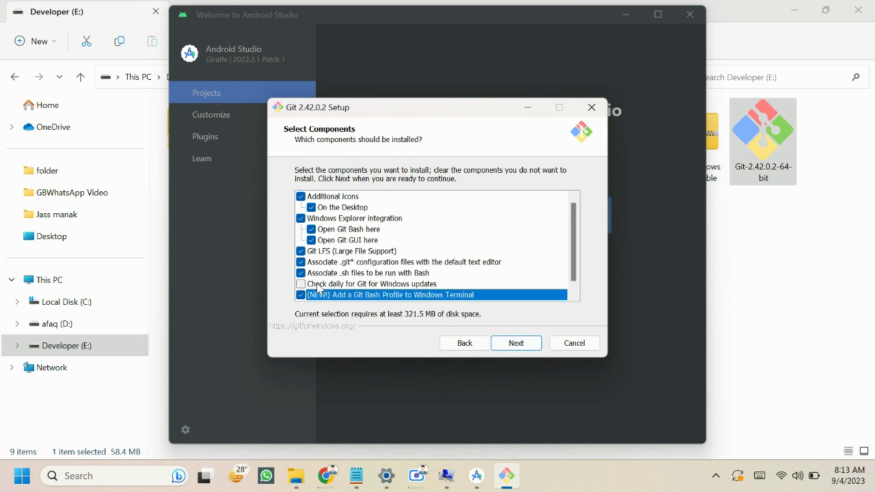
click(505, 349)
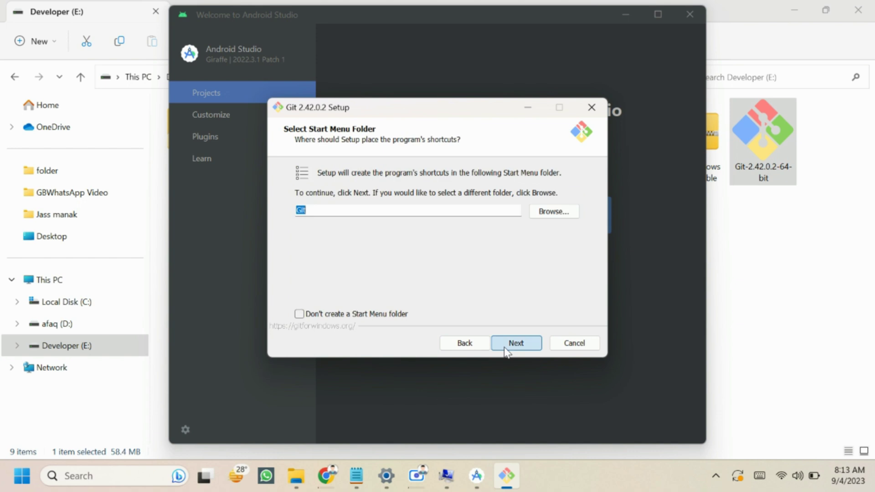
Accept the Git Start Menu folder, Vim as editor, Git's own initial branch name, and Git from the command line and 3rd-party software.
click(506, 349)
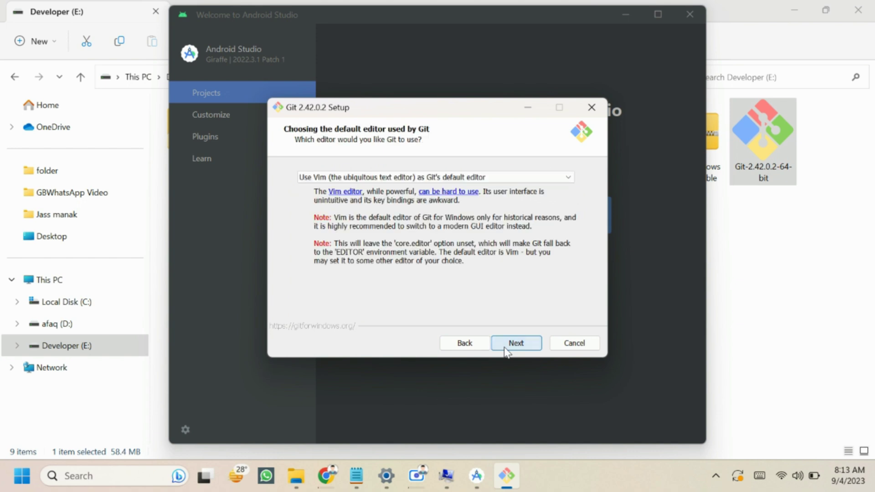
click(506, 349)
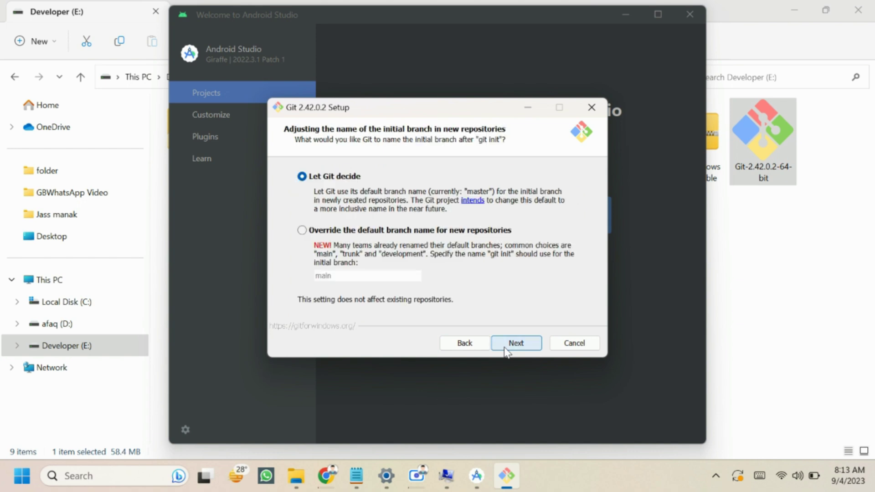
click(505, 348)
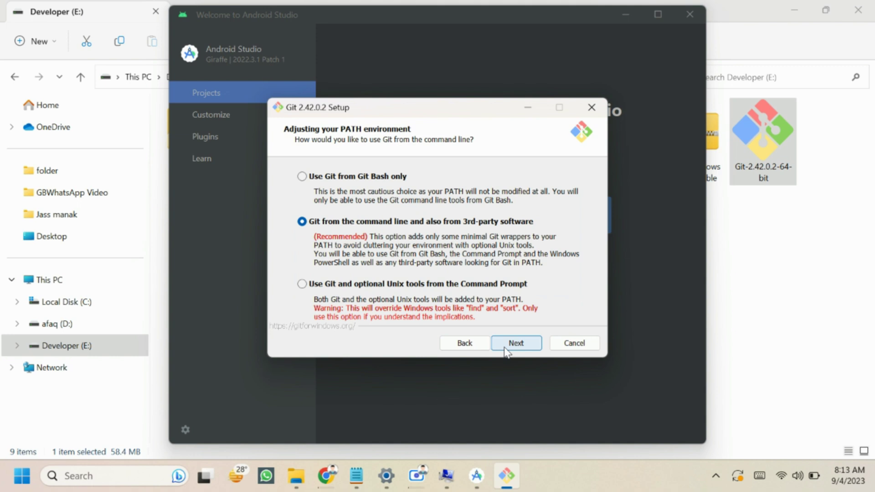
click(506, 349)
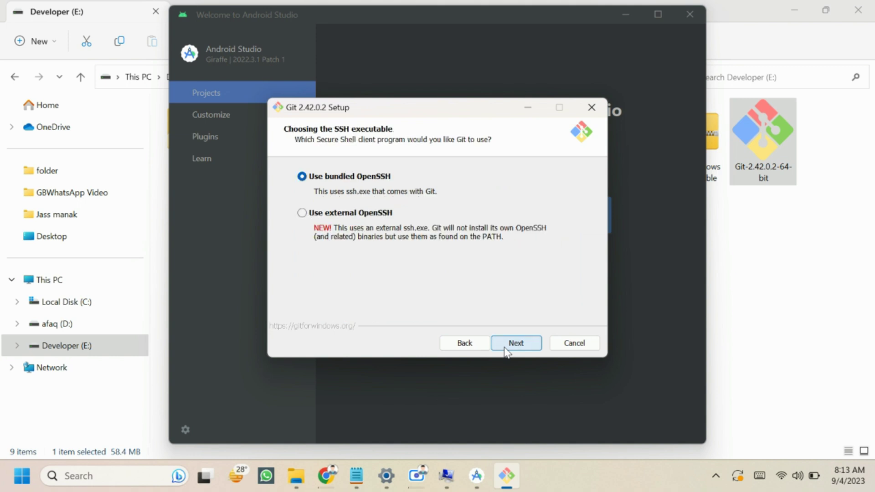
Accept bundled OpenSSH, the OpenSSL library, MinTTY and the remaining default options, and start the Git installation.
click(505, 349)
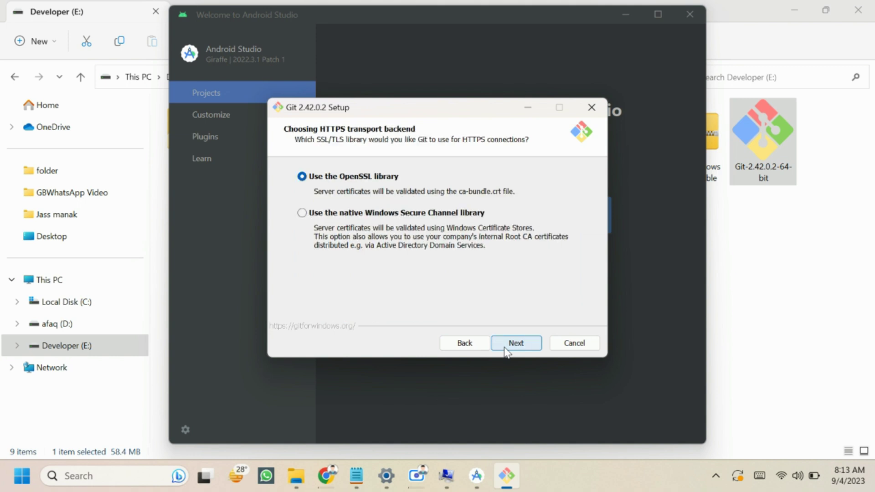
click(505, 349)
click(505, 349)
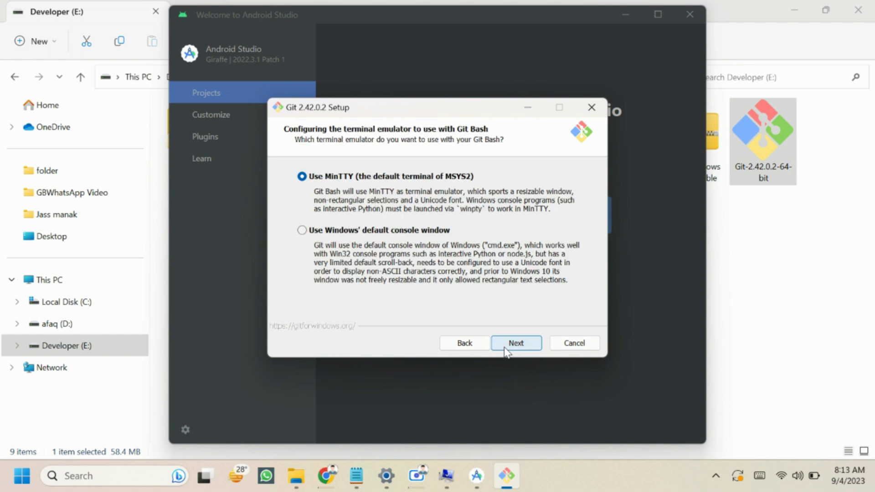
click(505, 349)
click(505, 349)
click(506, 349)
click(506, 349)
click(506, 349)
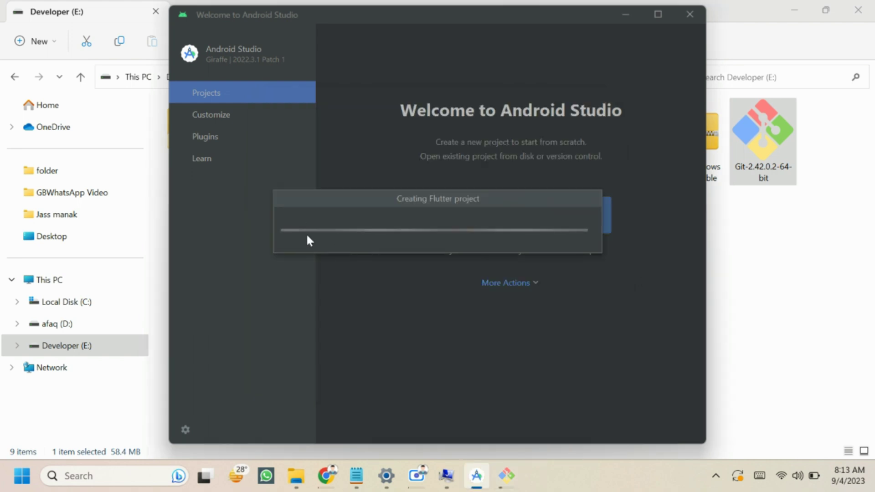
Finish the Git setup with Launch Git Bash and View Release Notes both deselected.
click(505, 476)
drag(410, 112, 594, 144)
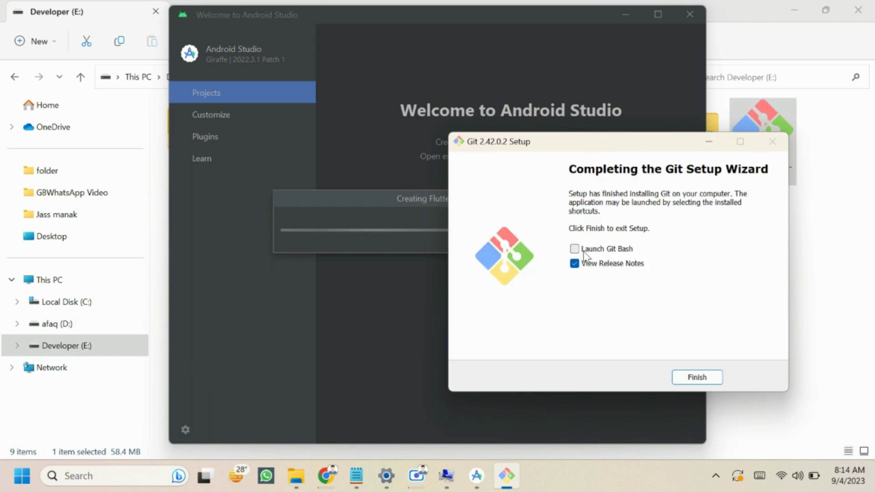
click(595, 263)
click(596, 249)
click(597, 250)
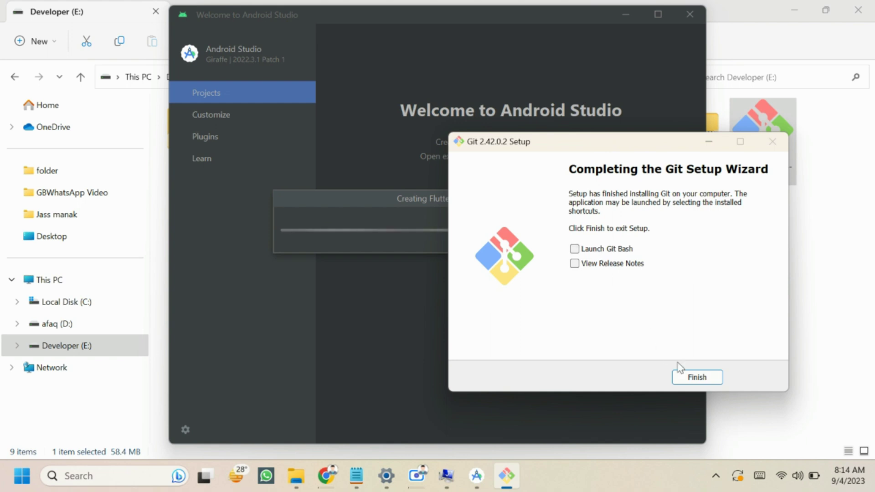
click(714, 377)
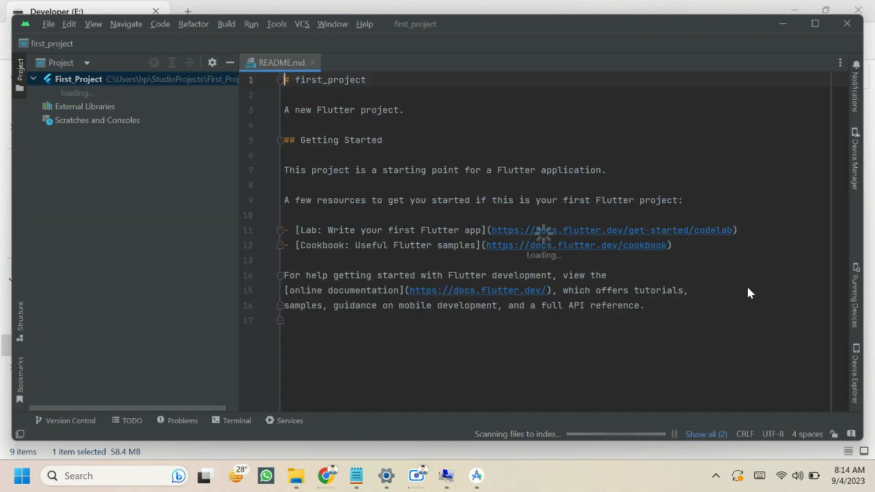
Maximize the first_project window and hide the What's New assistant.
click(814, 24)
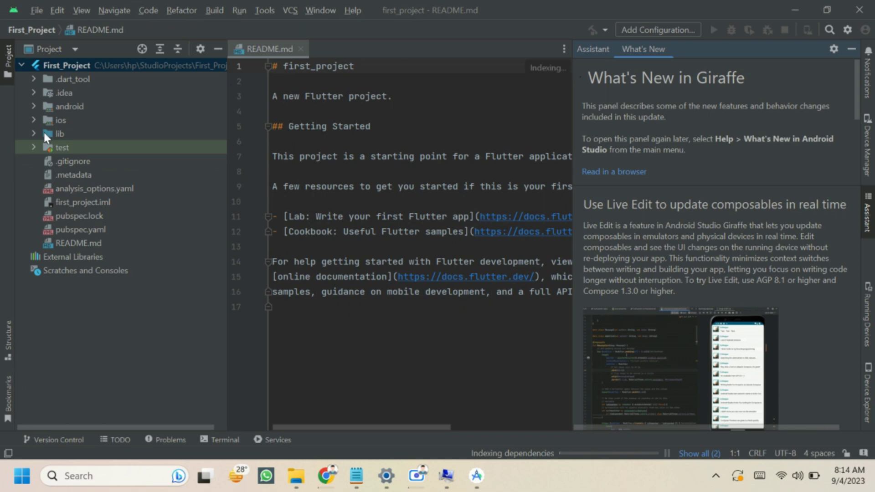
click(852, 48)
click(542, 139)
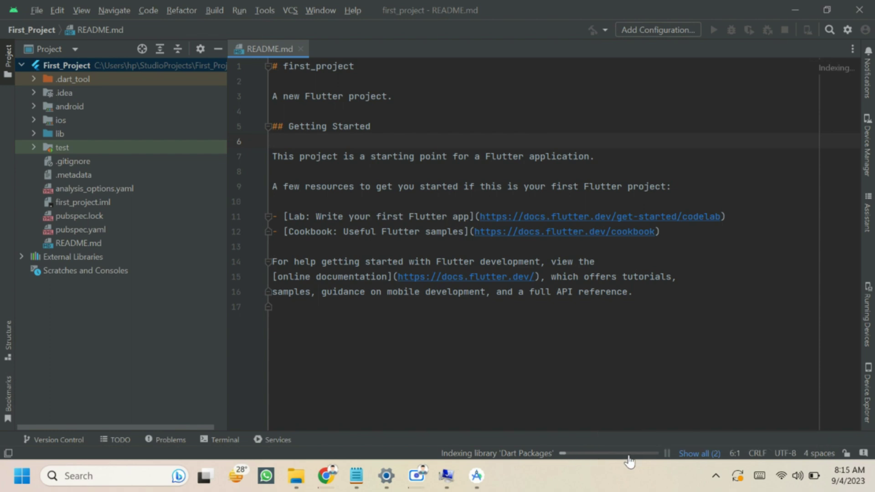
Check the running background tasks, apply the recommended Kotlin code style, and decline the Flutter plugin's usage reporting.
click(702, 455)
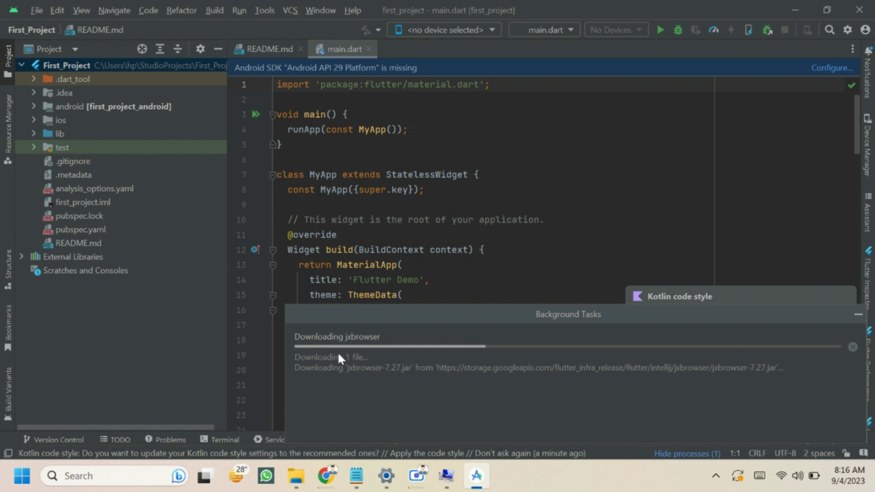
click(698, 456)
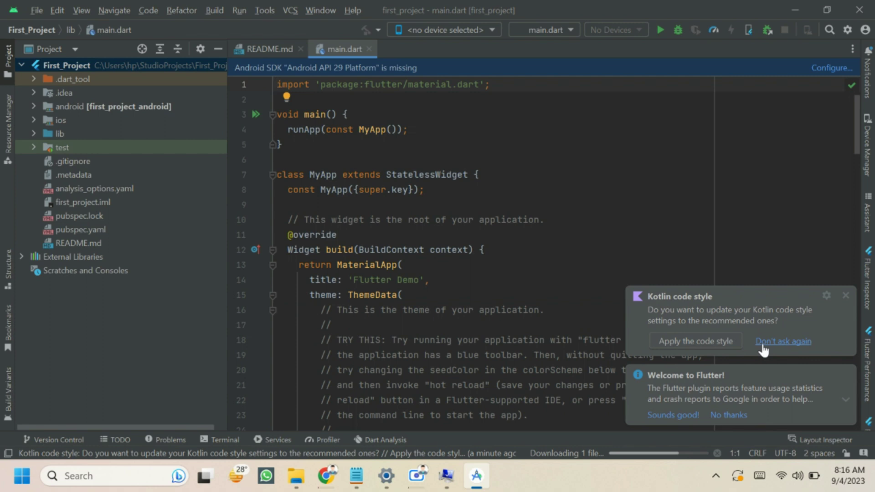
click(712, 345)
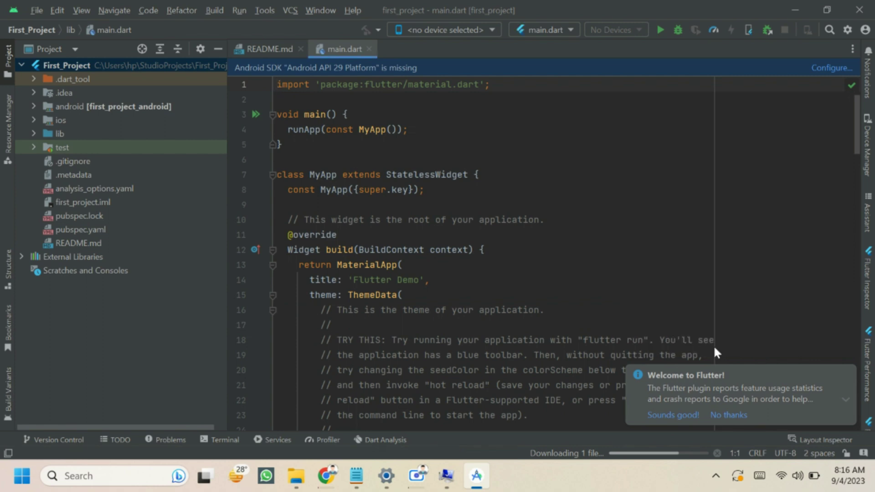
click(733, 416)
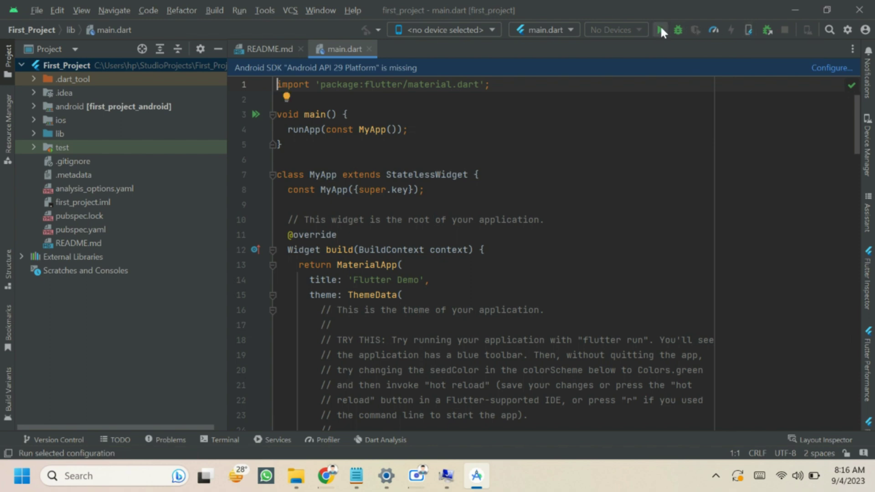
Examine which target devices are available for running the app.
click(439, 31)
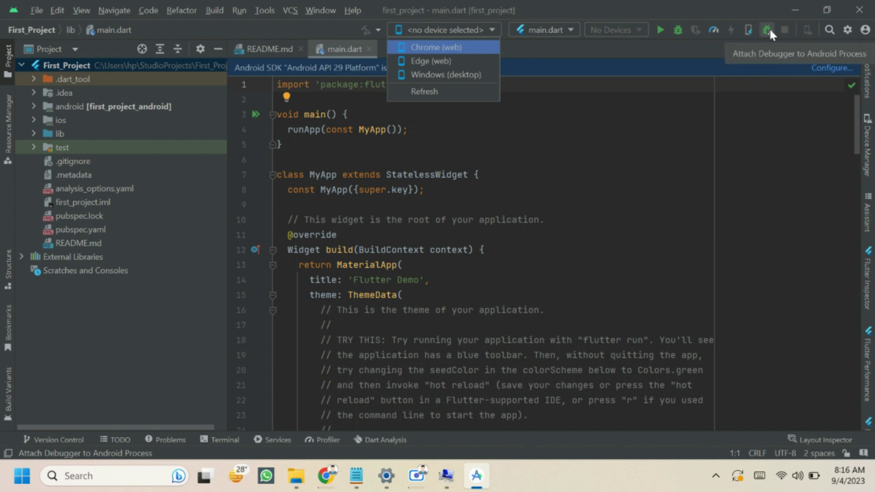
click(805, 29)
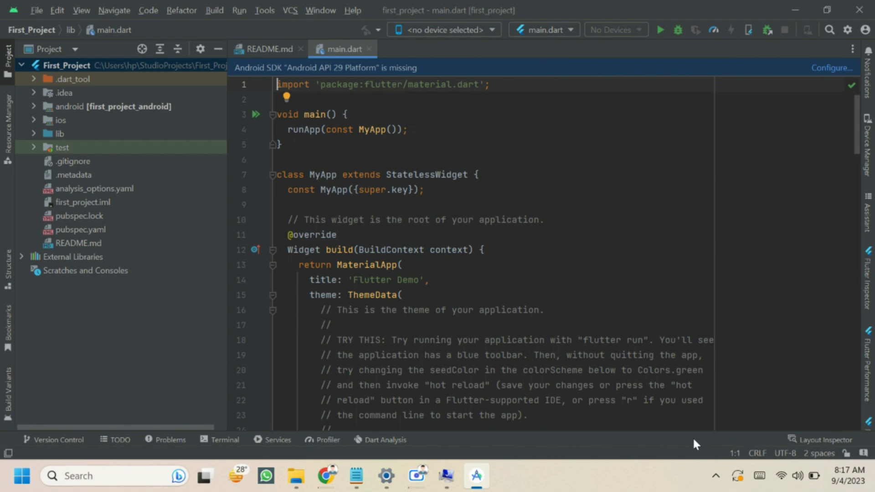
click(656, 187)
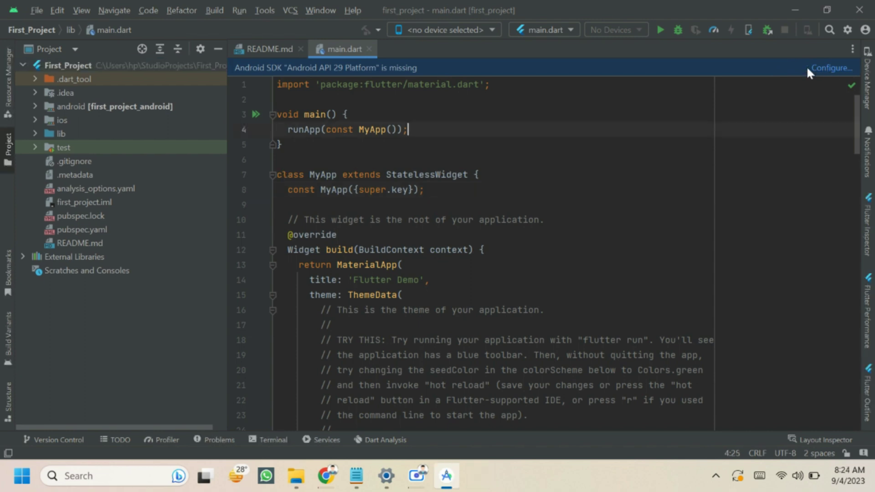
Configure the missing Android API 29 SDK by downloading Oracle OpenJDK 20.0.2 to C:\Users\hp\.jdks\openjdk-20.0.2, and show the download's progress details.
click(830, 68)
click(769, 82)
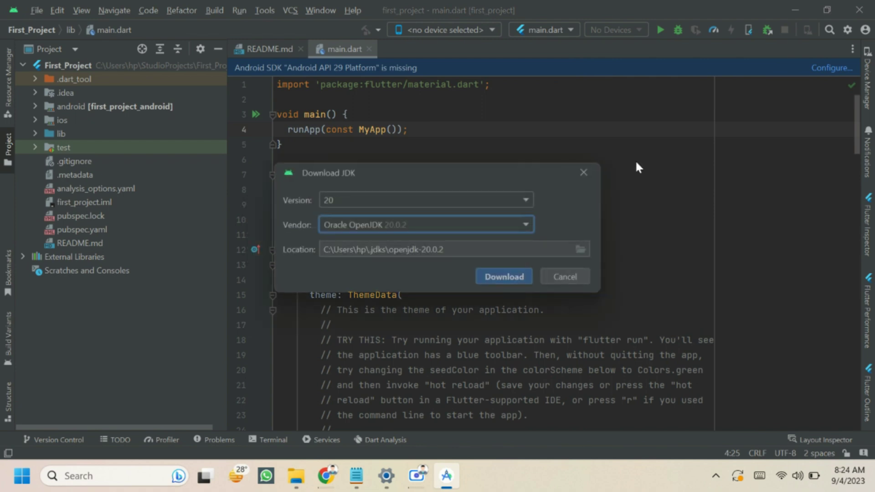
click(503, 277)
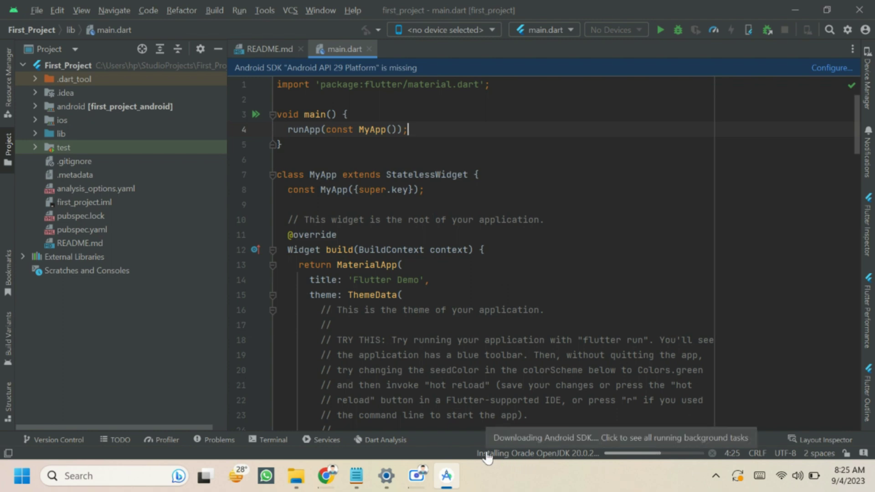
click(576, 456)
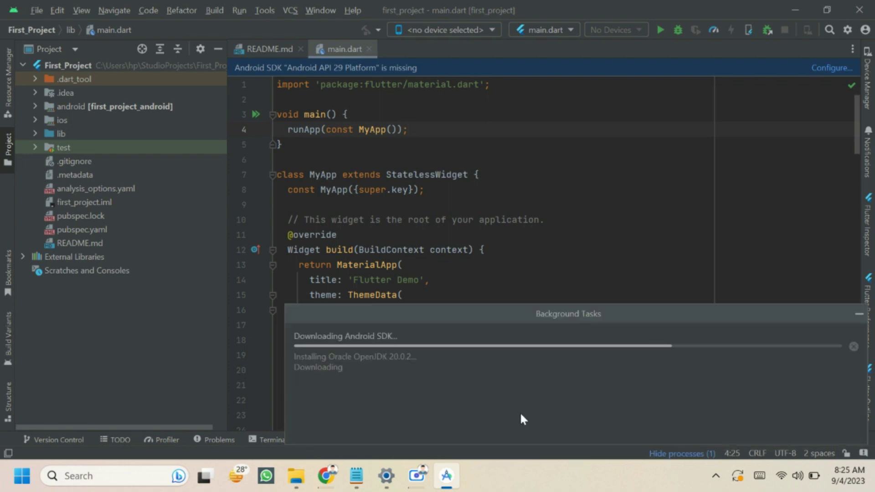